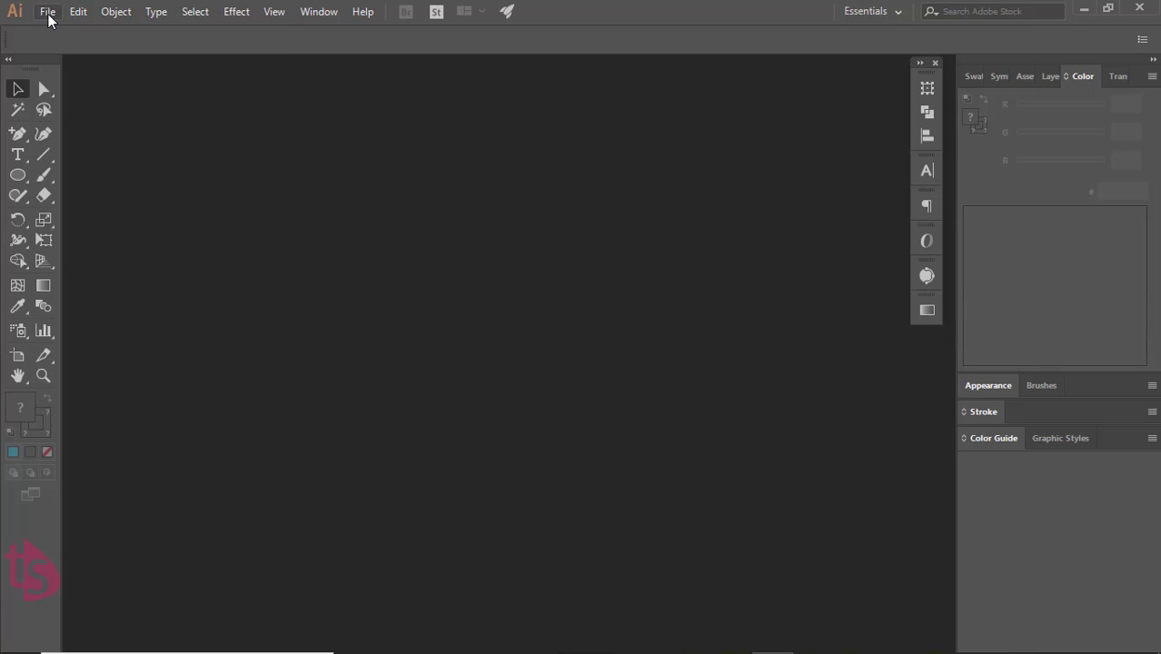
- Create a new blank A4 CMYK document, Untitled-6, from the New Document dialog
left_click(48, 11)
left_click(38, 29)
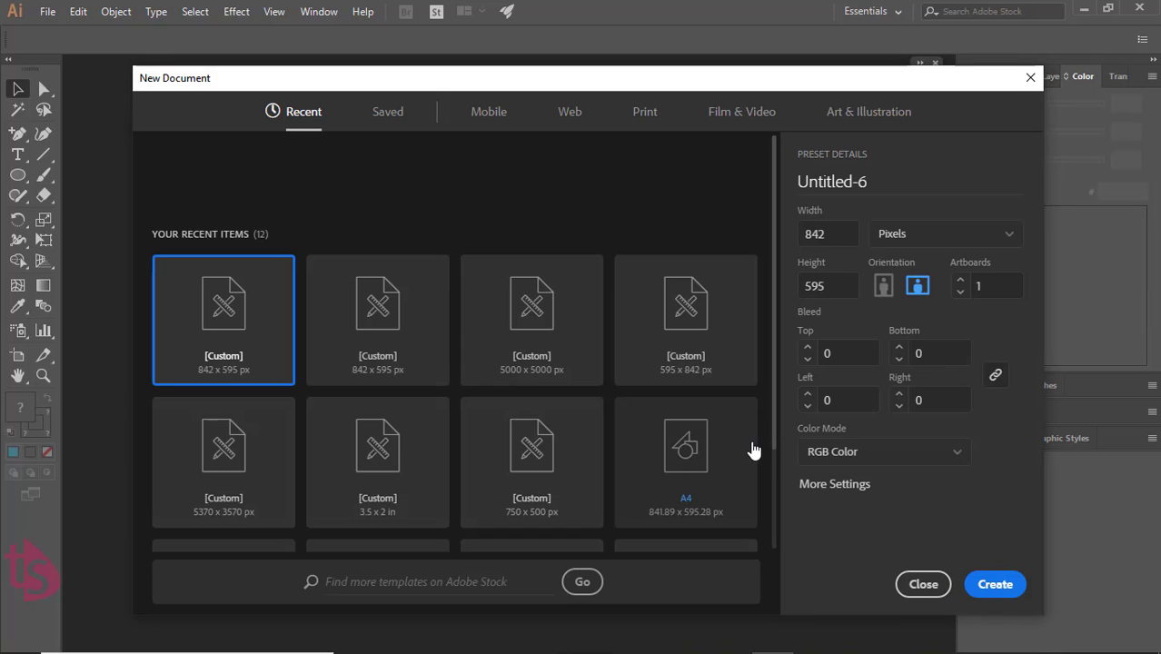
left_click(692, 489)
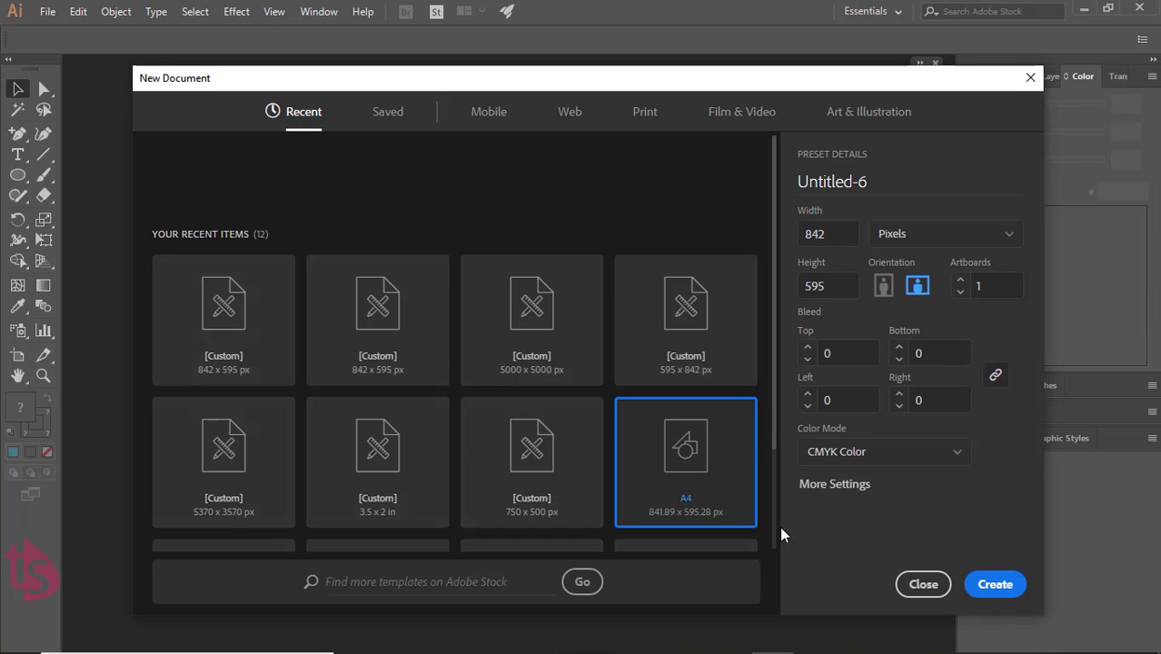
left_click(998, 586)
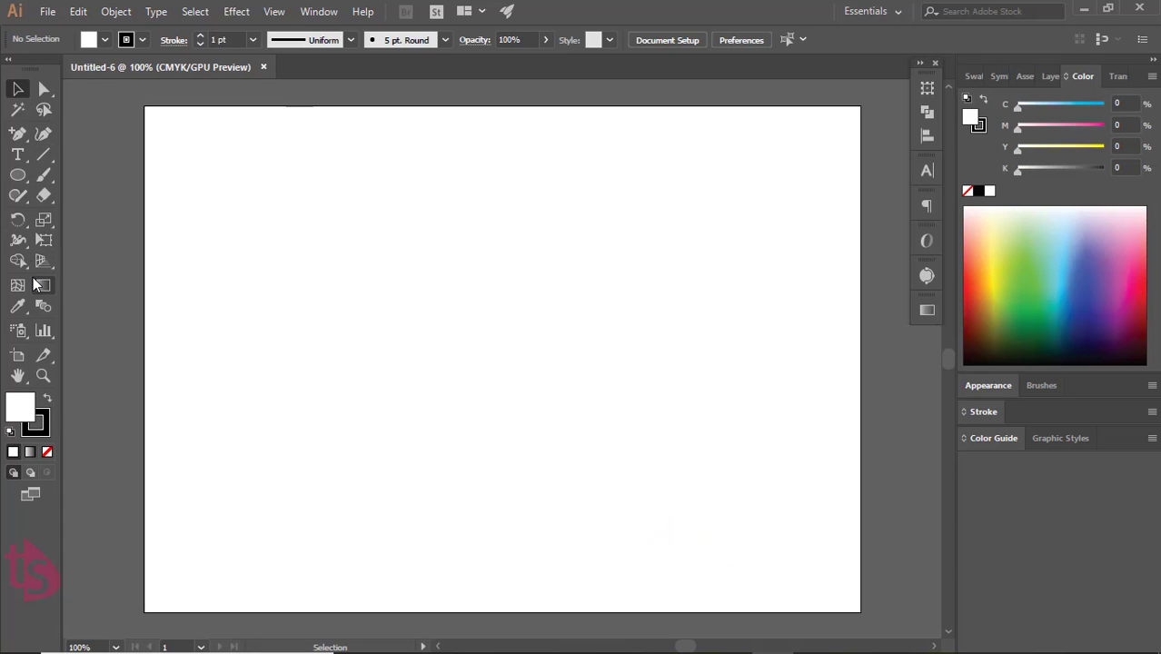
- Draw a 317 px circle with the Ellipse tool and shift it slightly up-left
left_click(13, 185)
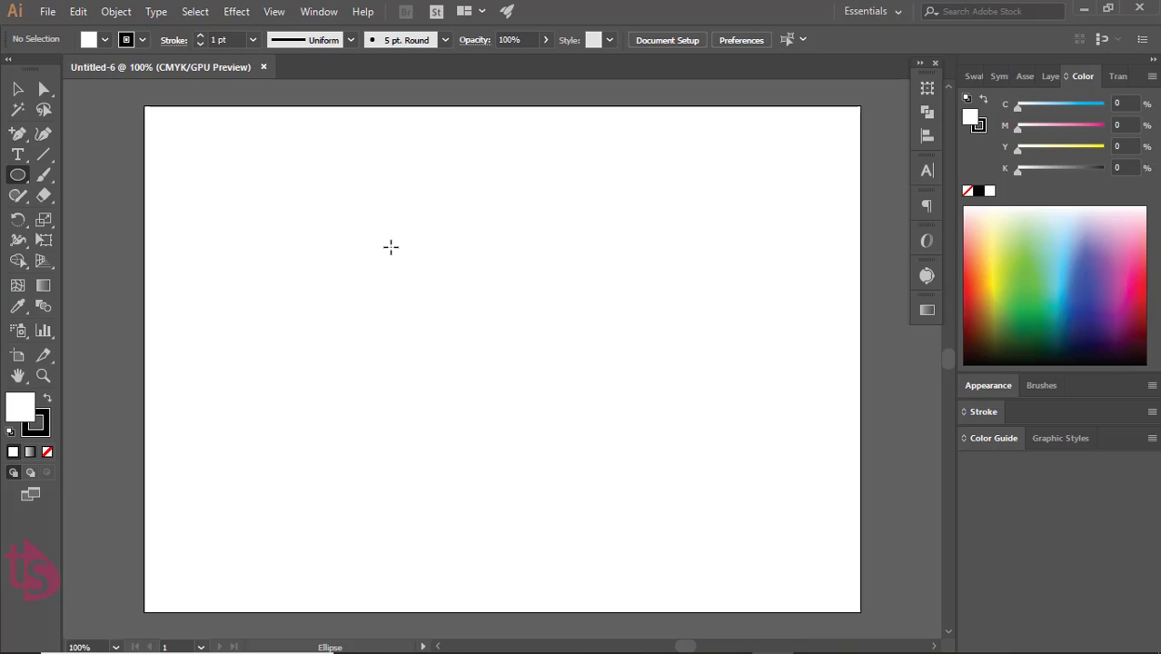
left_click_drag(391, 246, 661, 462)
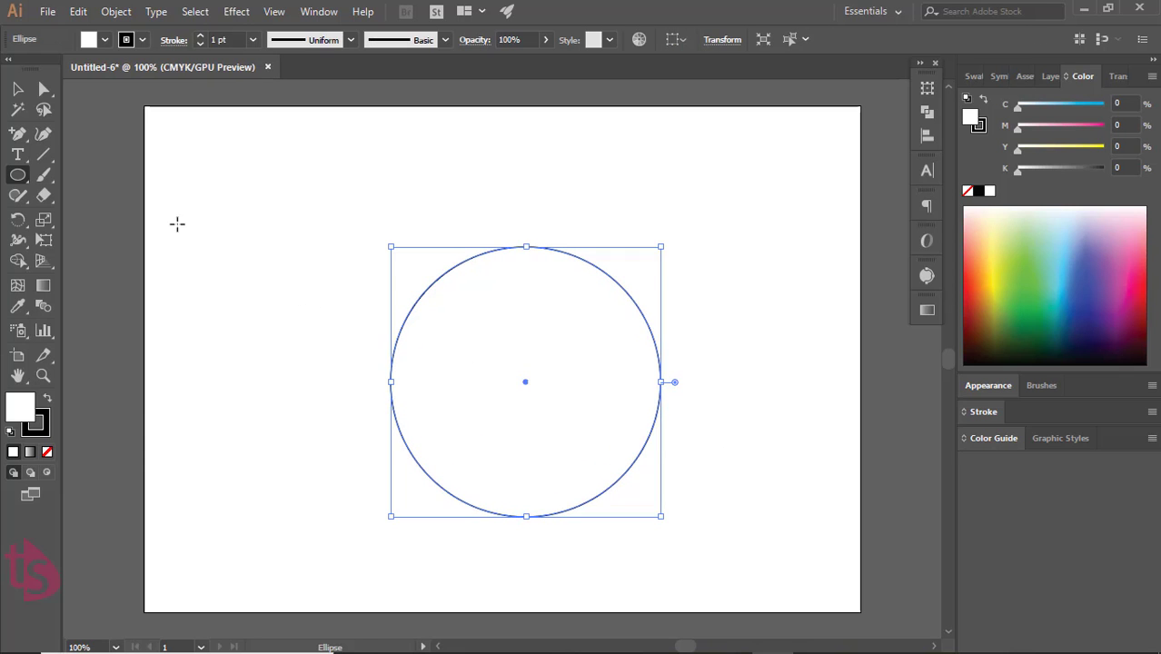
key("v")
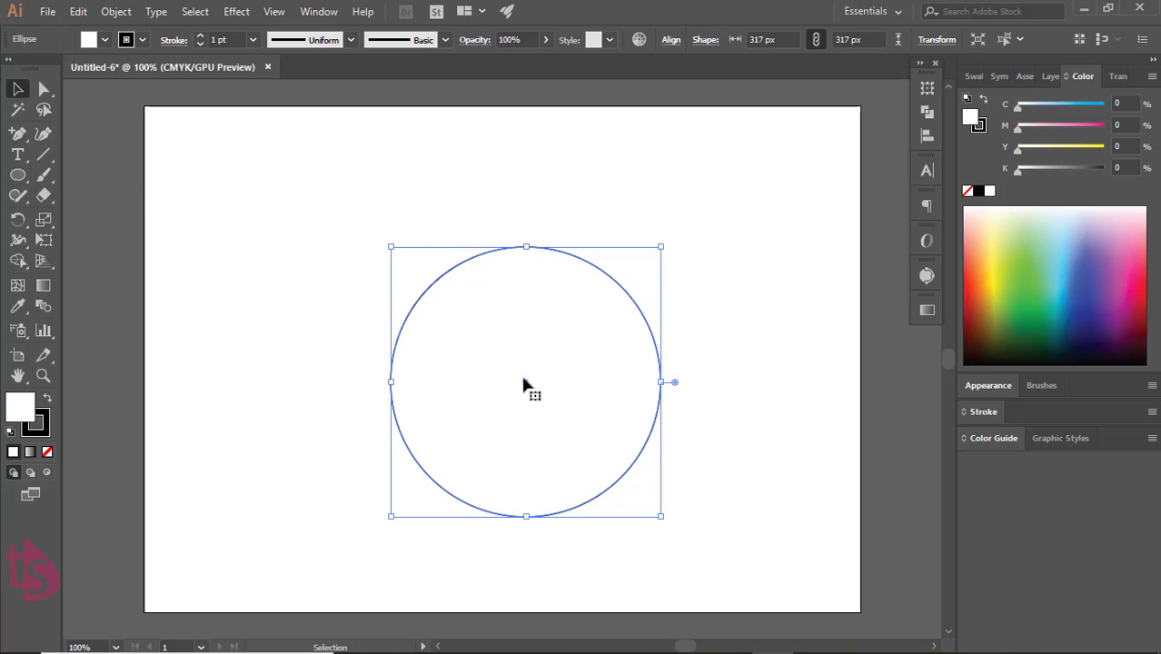
left_click_drag(524, 379, 521, 355)
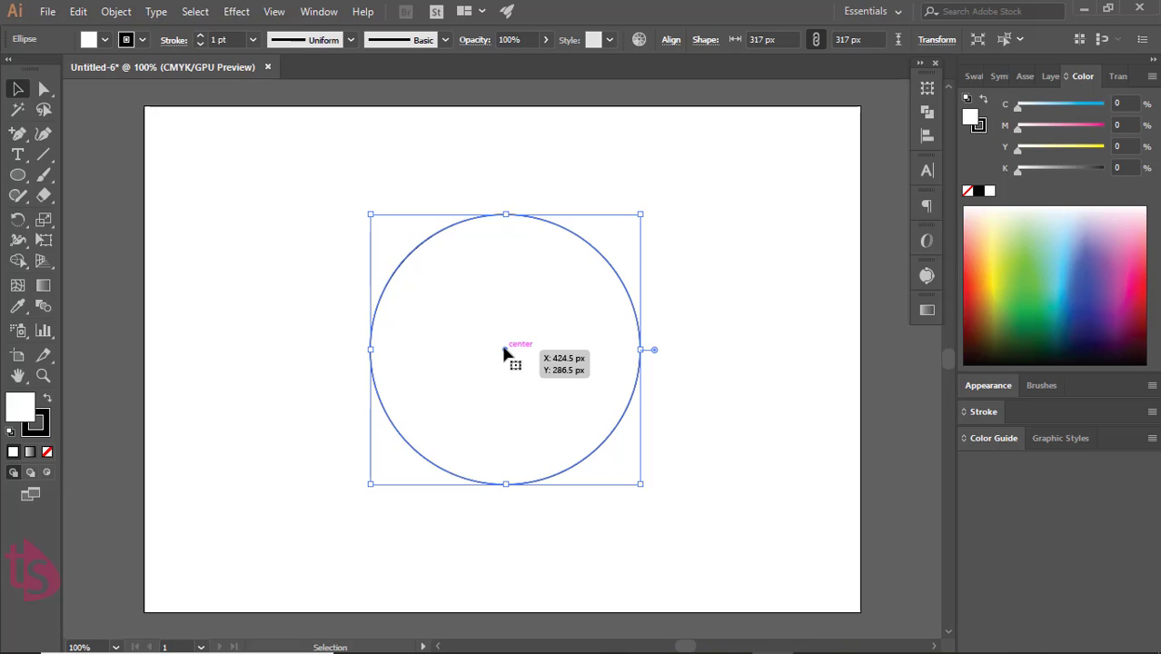
- Remove the circle's stroke and give it a cyan fill
left_click(38, 423)
left_click(47, 451)
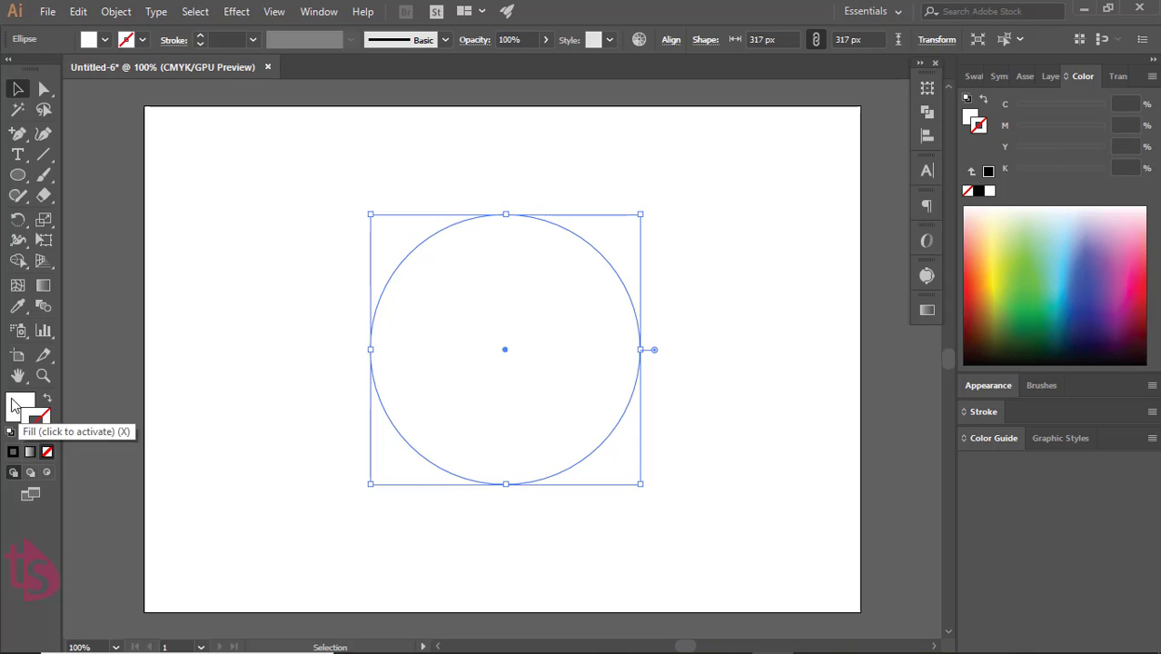
left_click(20, 403)
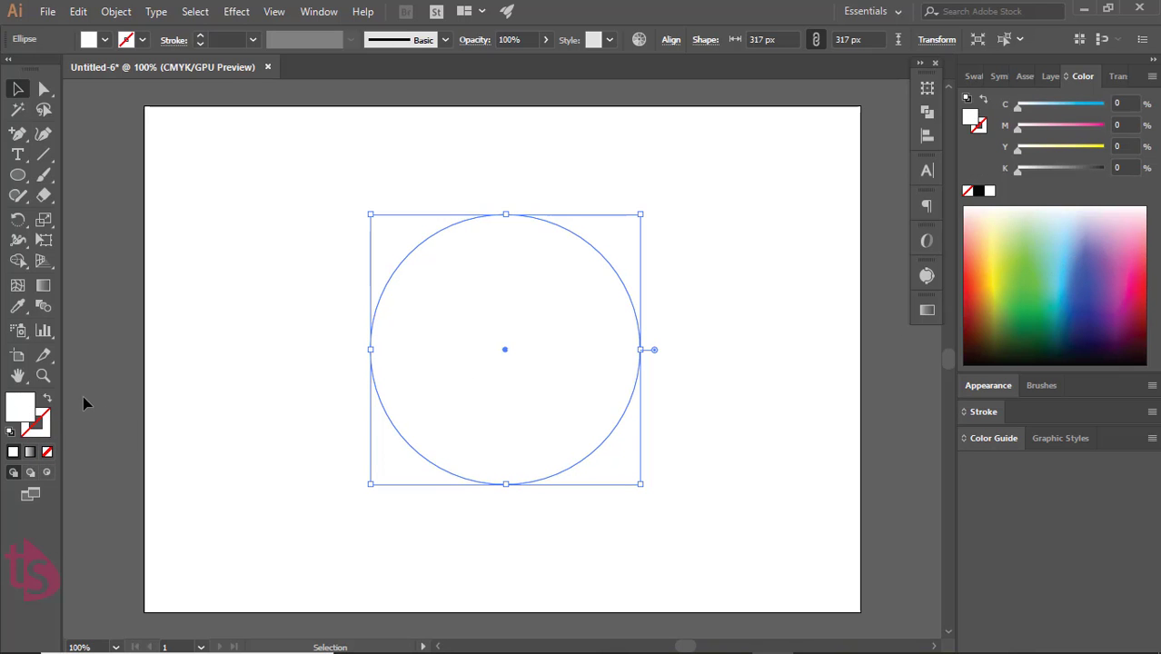
double_click(15, 411)
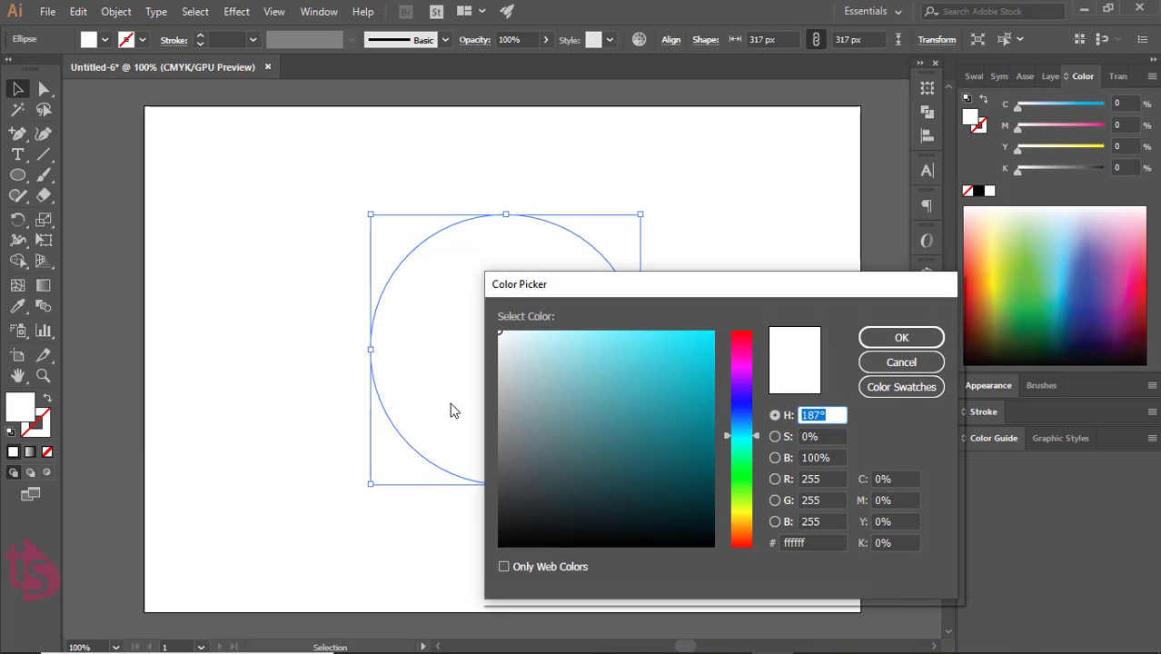
left_click(708, 345)
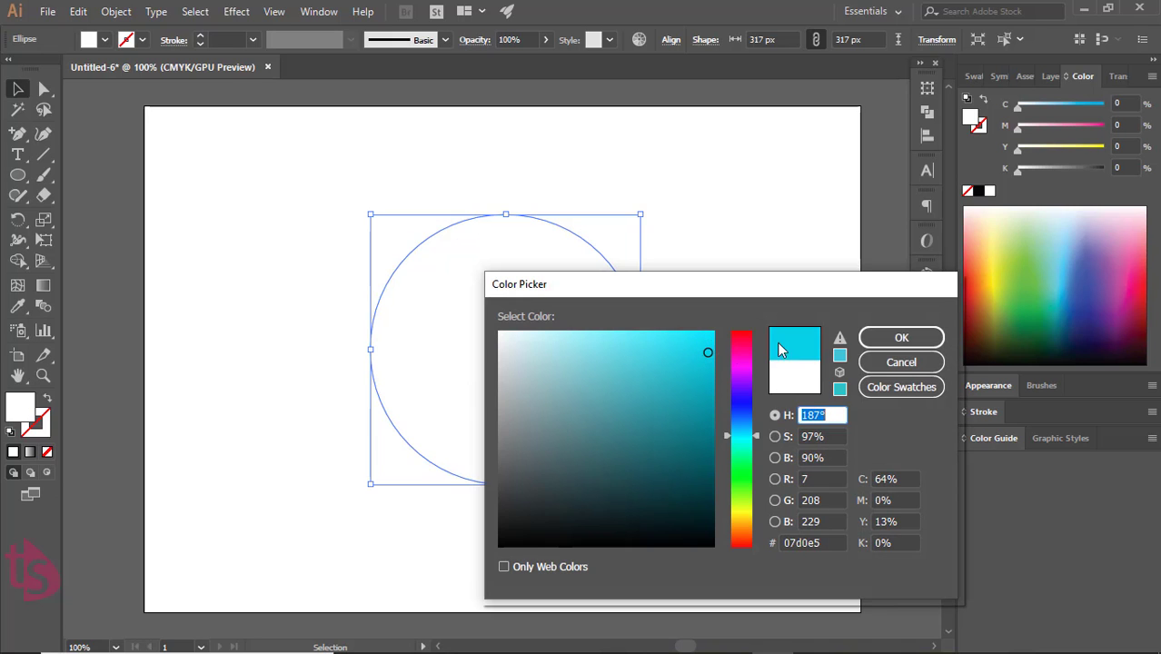
left_click(901, 337)
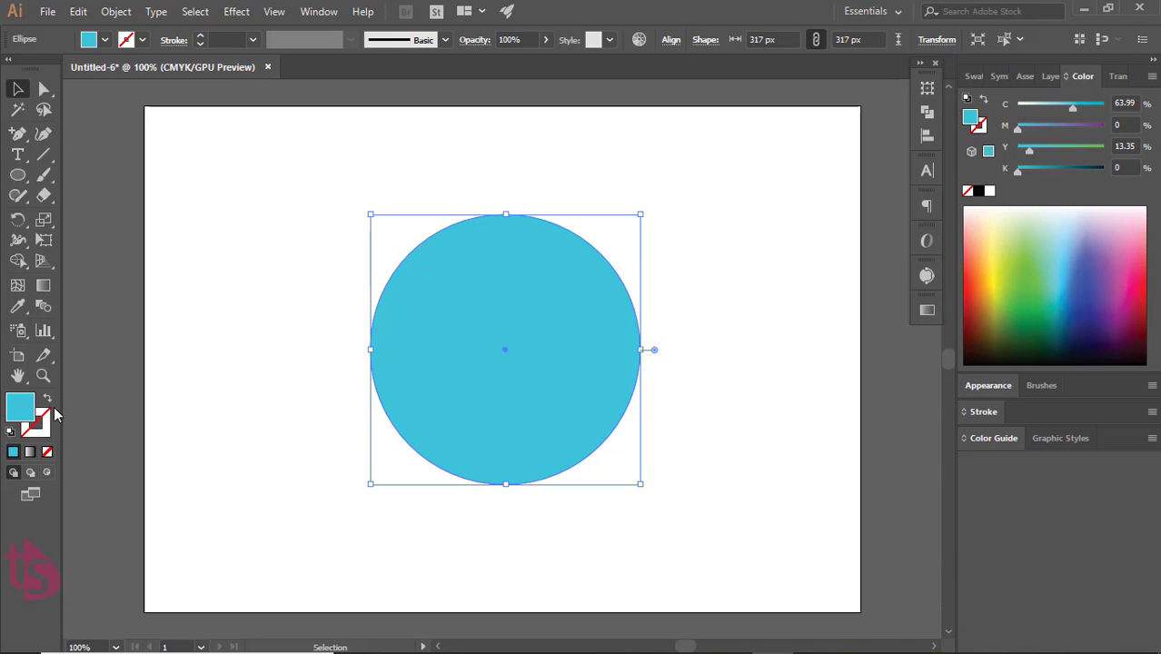
- Refine the cyan fill shade, nudging the hue to 183°
double_click(18, 408)
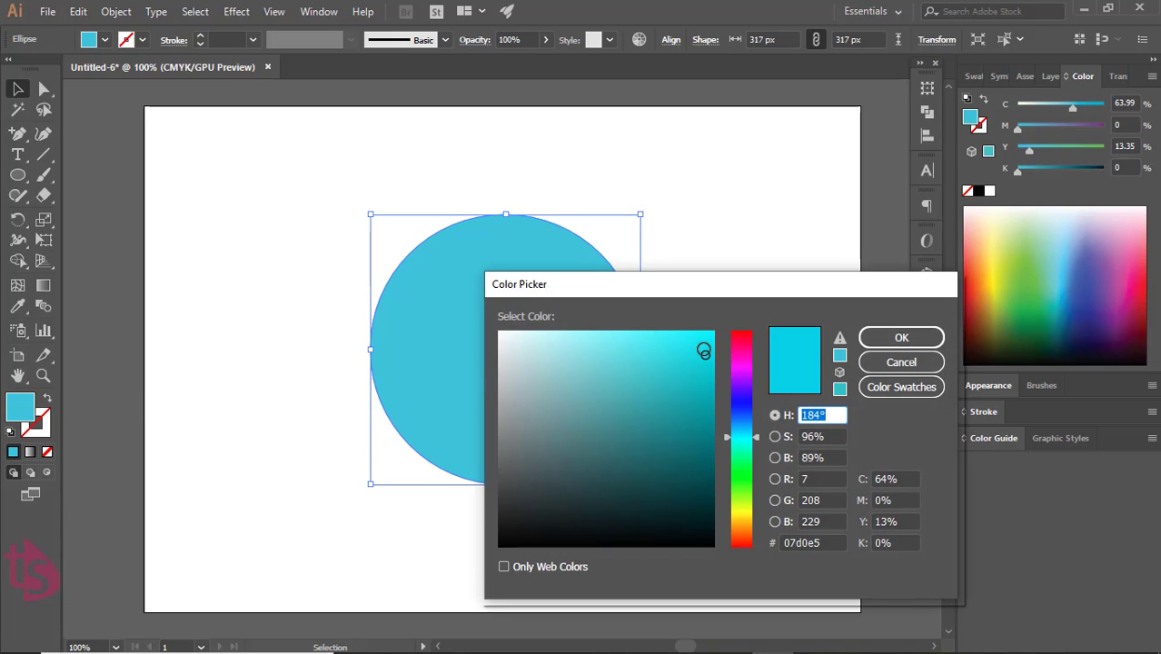
left_click(707, 341)
left_click(874, 336)
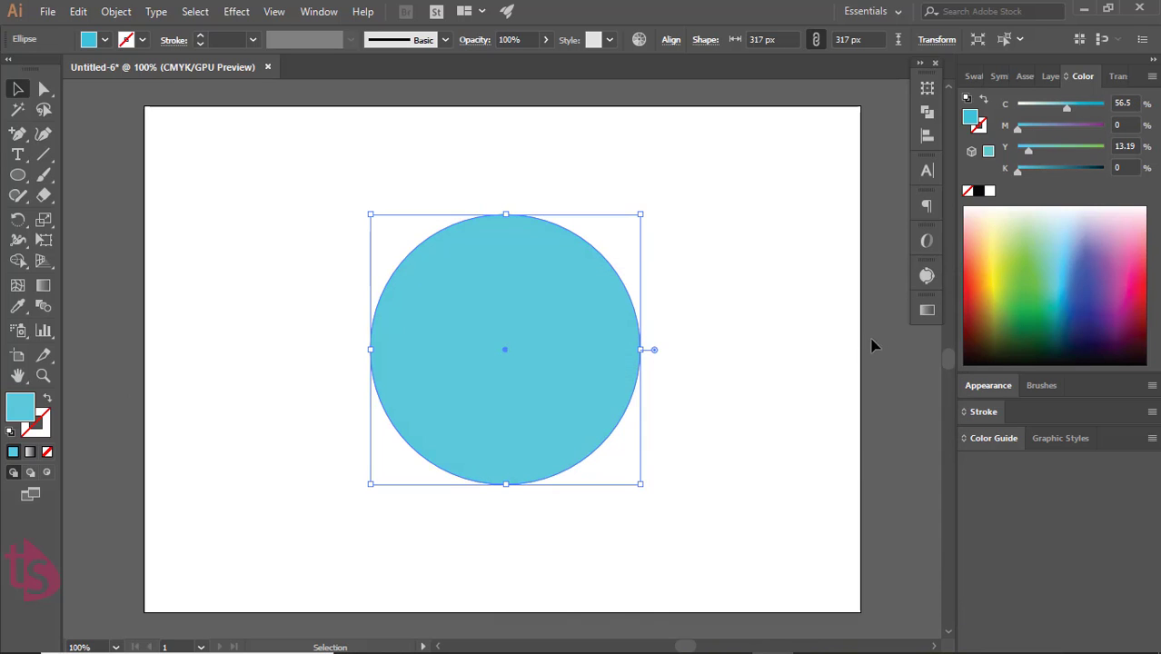
double_click(18, 409)
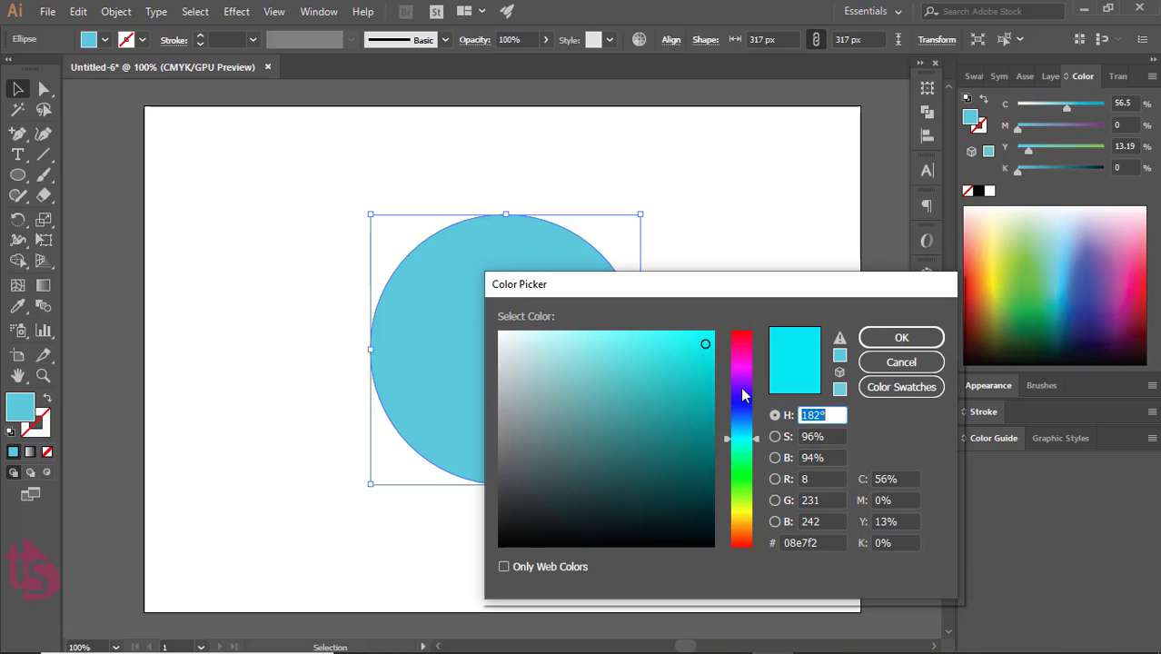
left_click(752, 440)
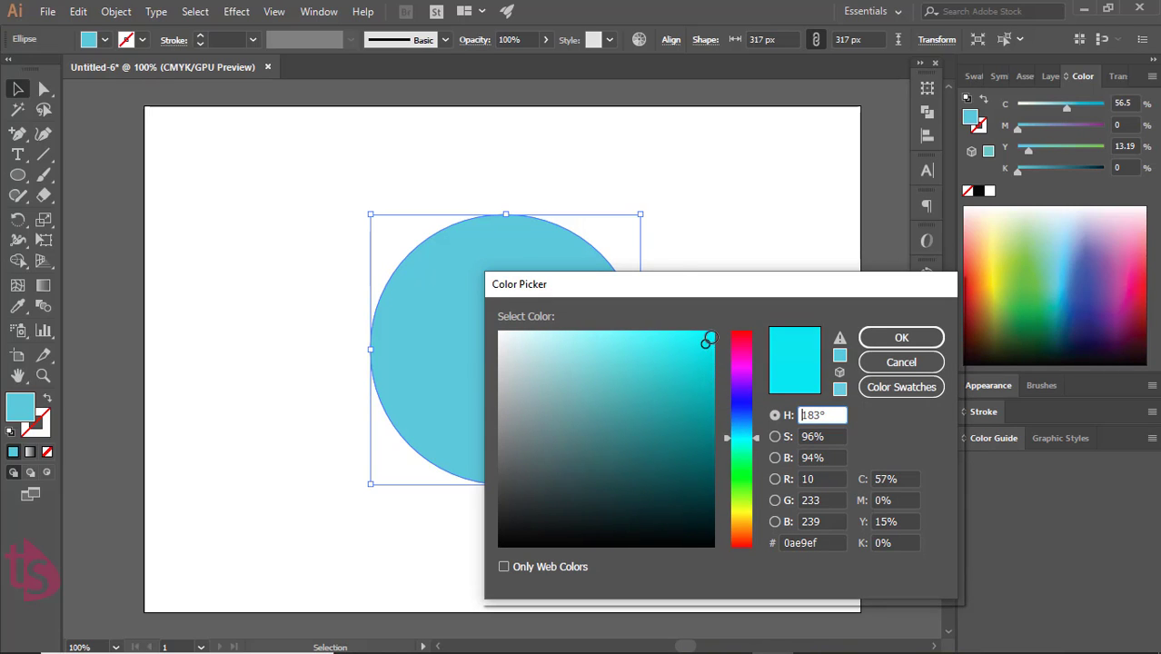
left_click(874, 337)
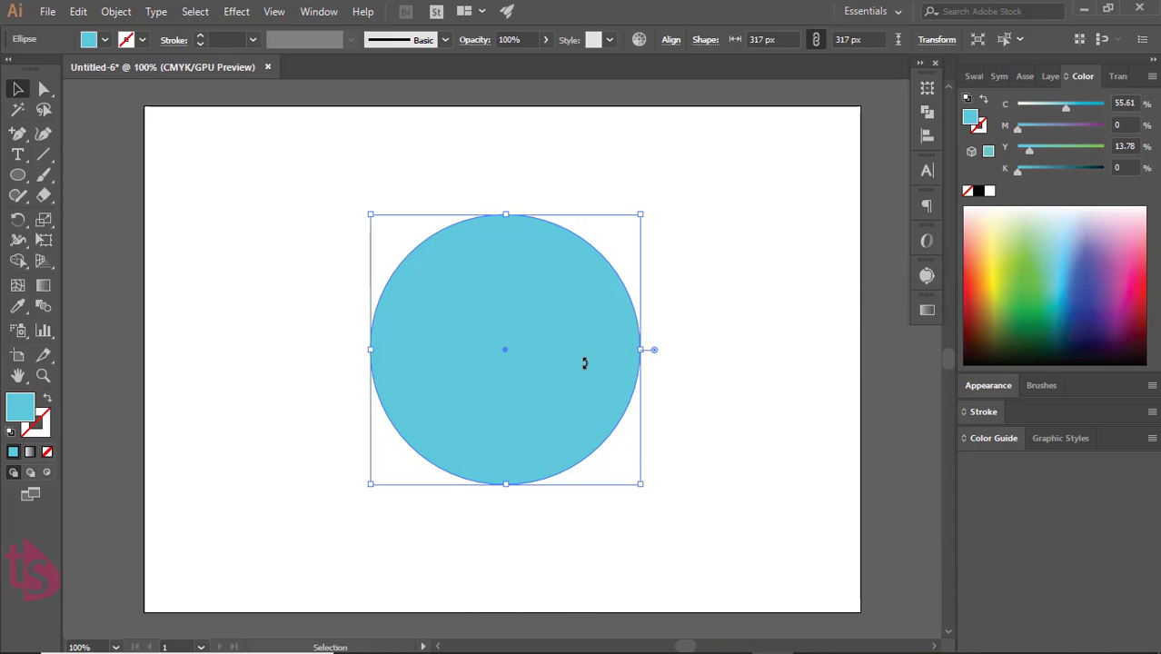
- Change the fill to a saturated blue around hue 200° (hex 14a4f4)
double_click(27, 413)
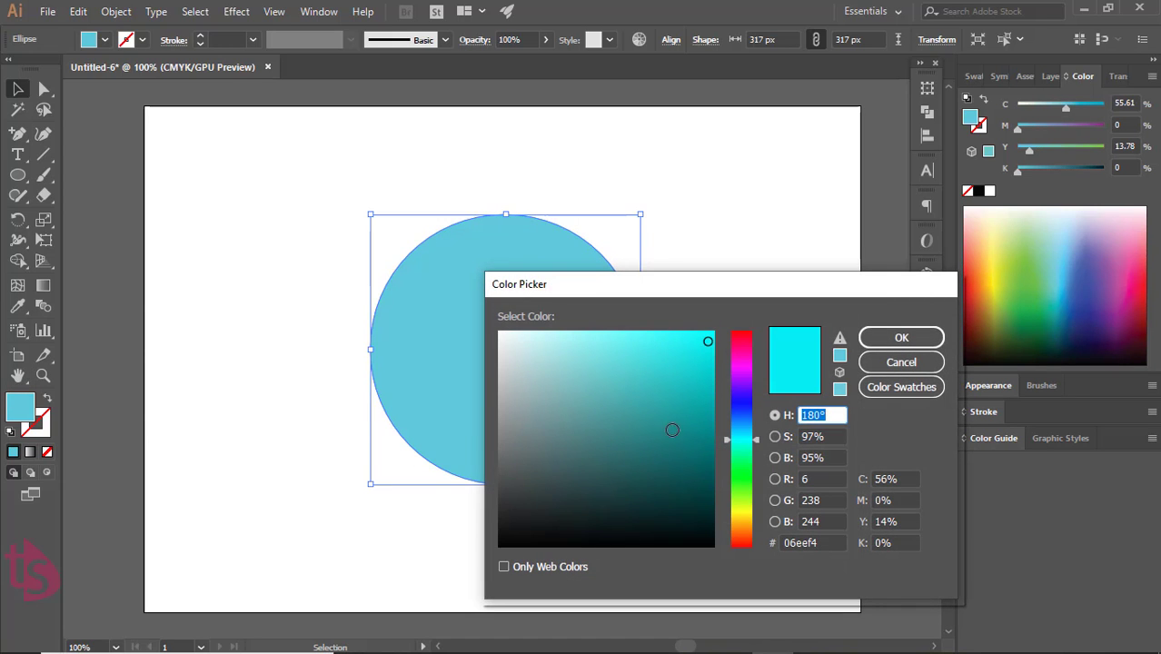
left_click(745, 442)
left_click_drag(744, 442, 743, 426)
left_click(698, 338)
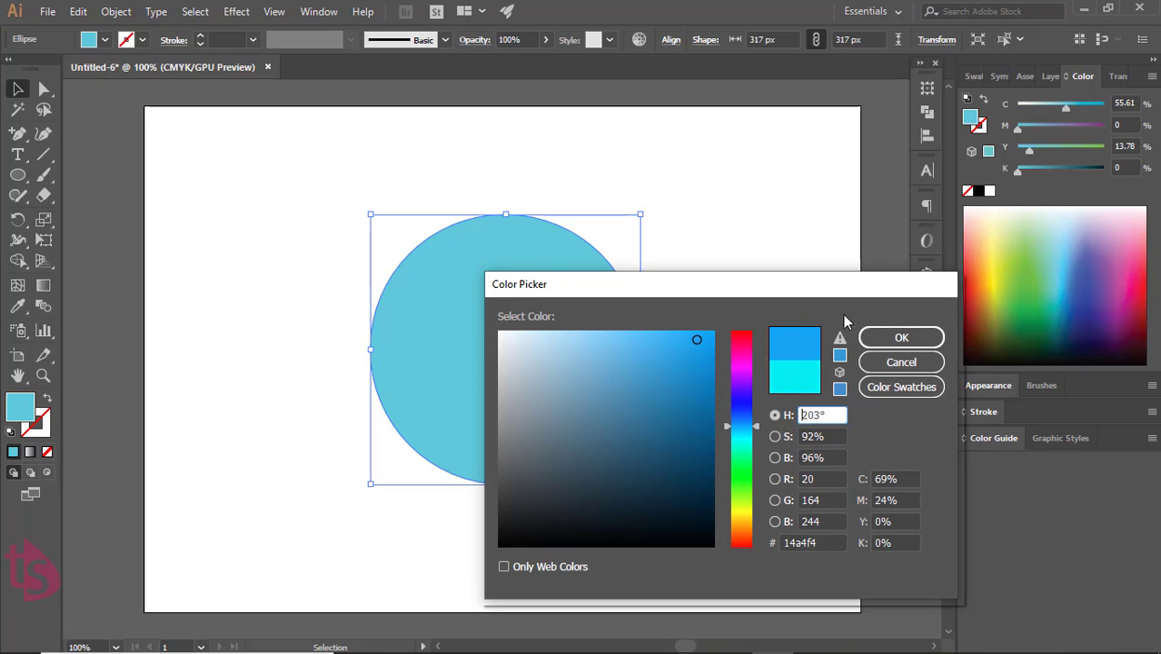
left_click(895, 338)
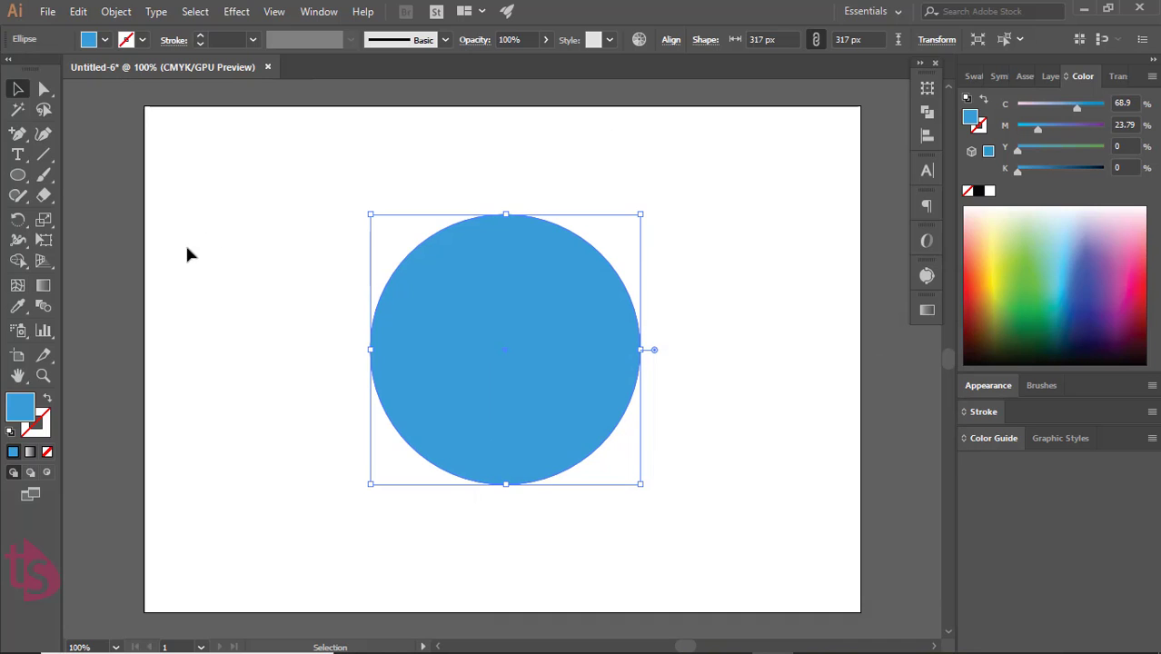
left_click(331, 336)
left_click(482, 382)
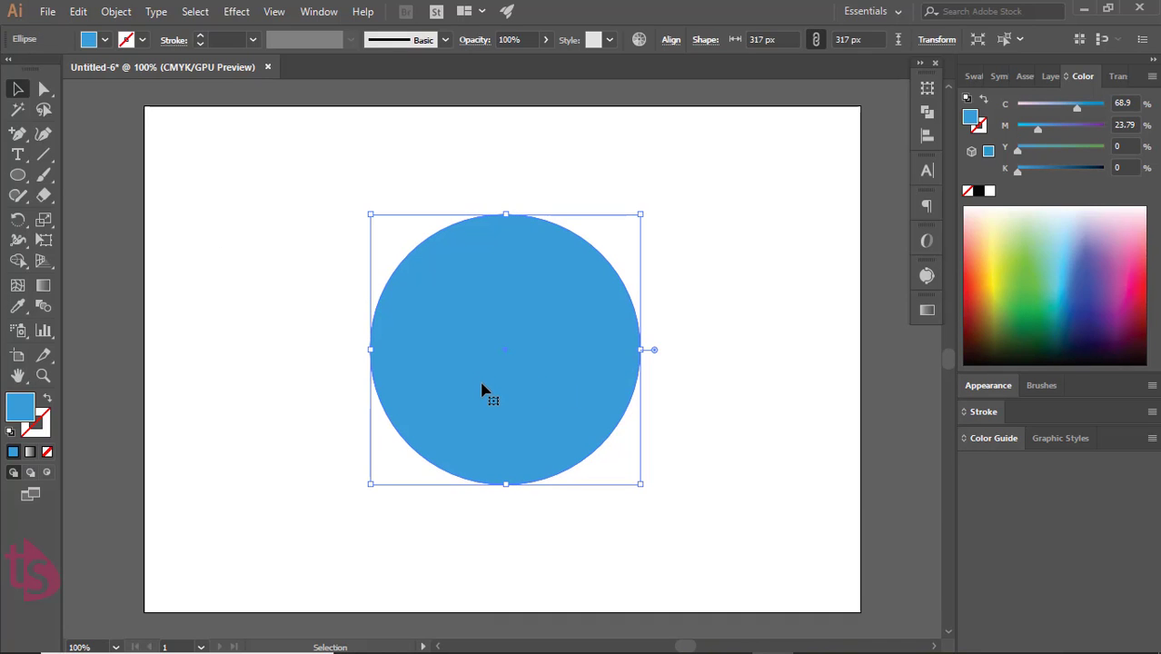
- Duplicate the circle up-left and fill the copy white, exposing a blue crescent
left_click_drag(483, 402, 412, 358)
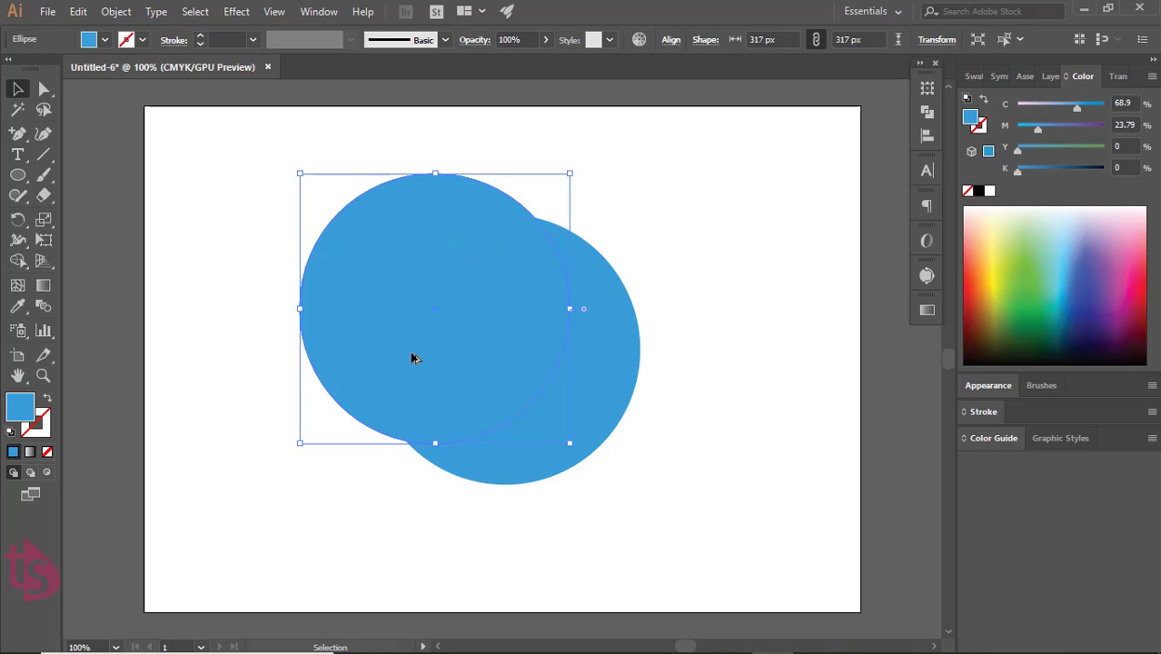
double_click(20, 407)
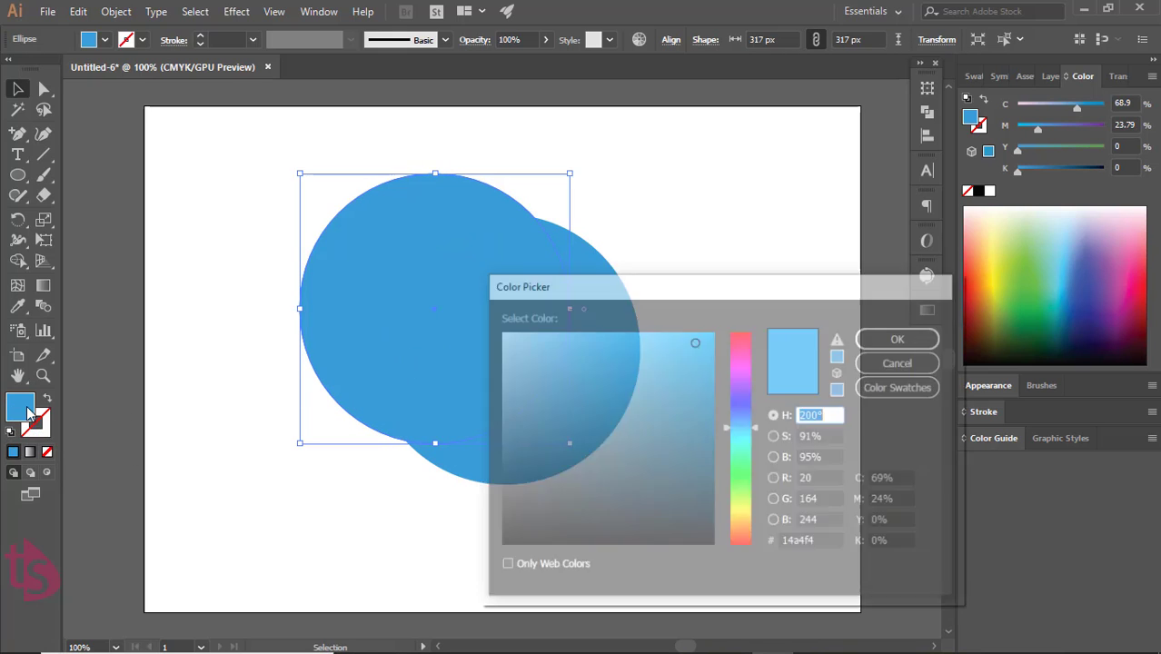
left_click(498, 331)
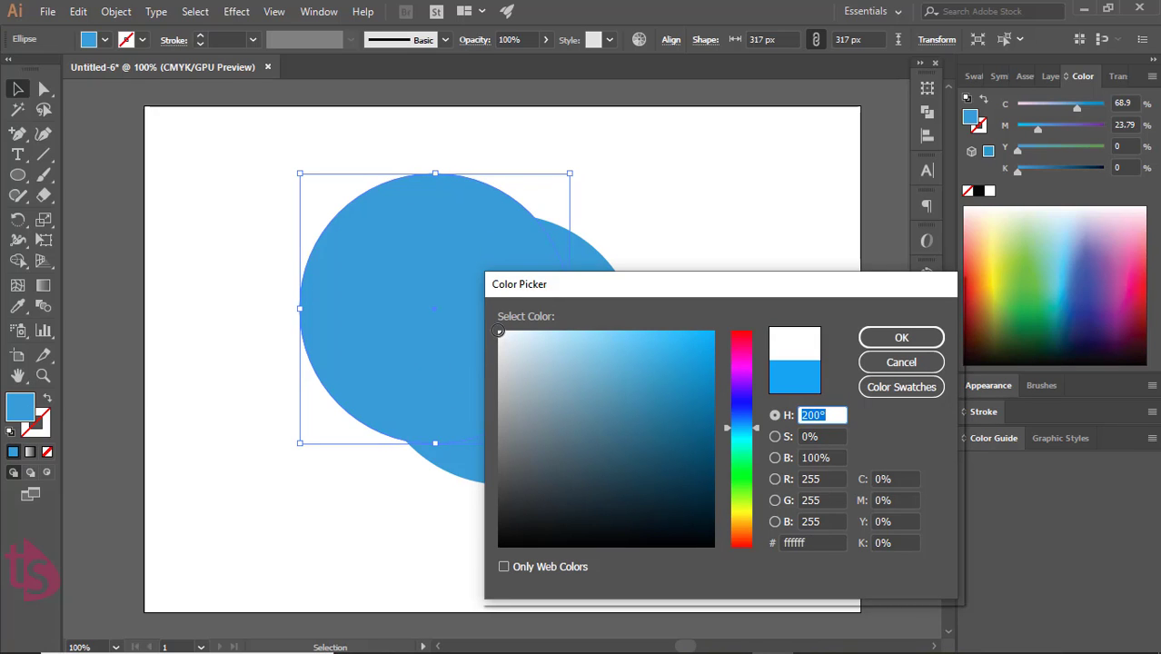
left_click(900, 337)
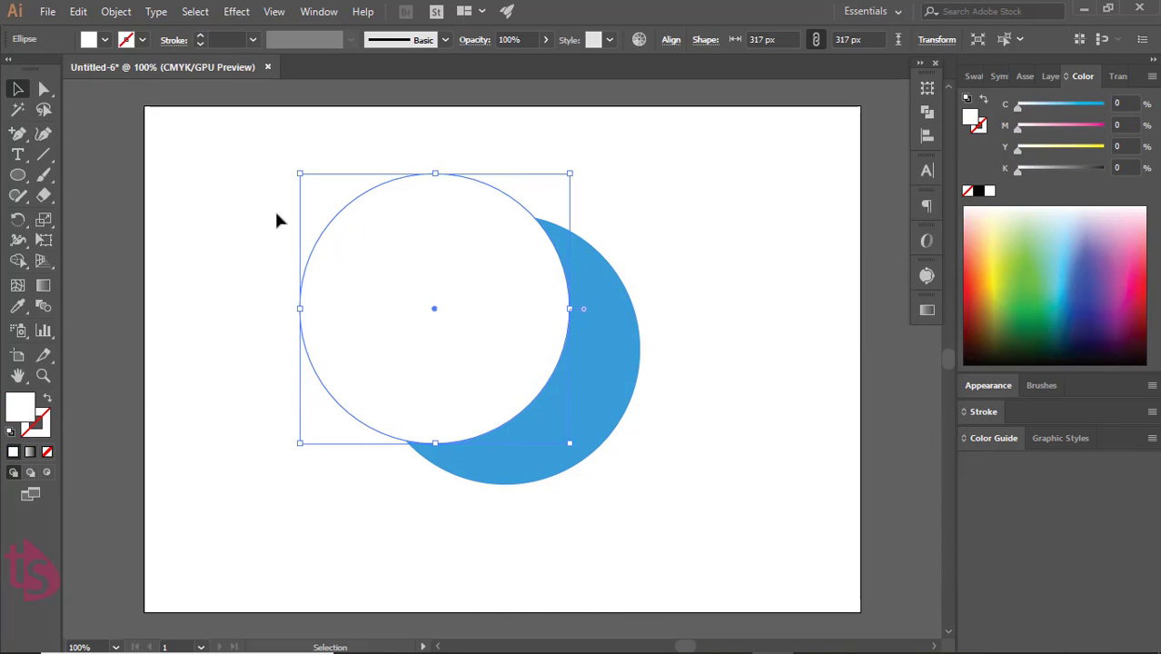
left_click(17, 174)
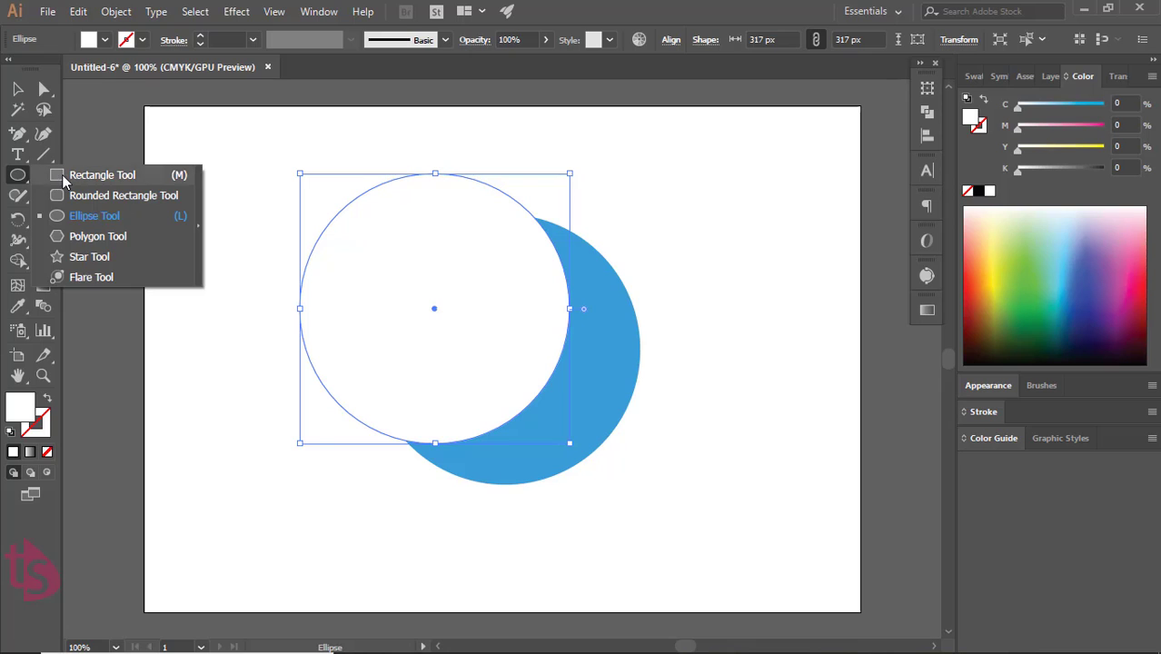
- Draw a rectangle over the crescent's top, tilt it about 11° and shift it left
left_click(100, 174)
left_click_drag(513, 154, 799, 317)
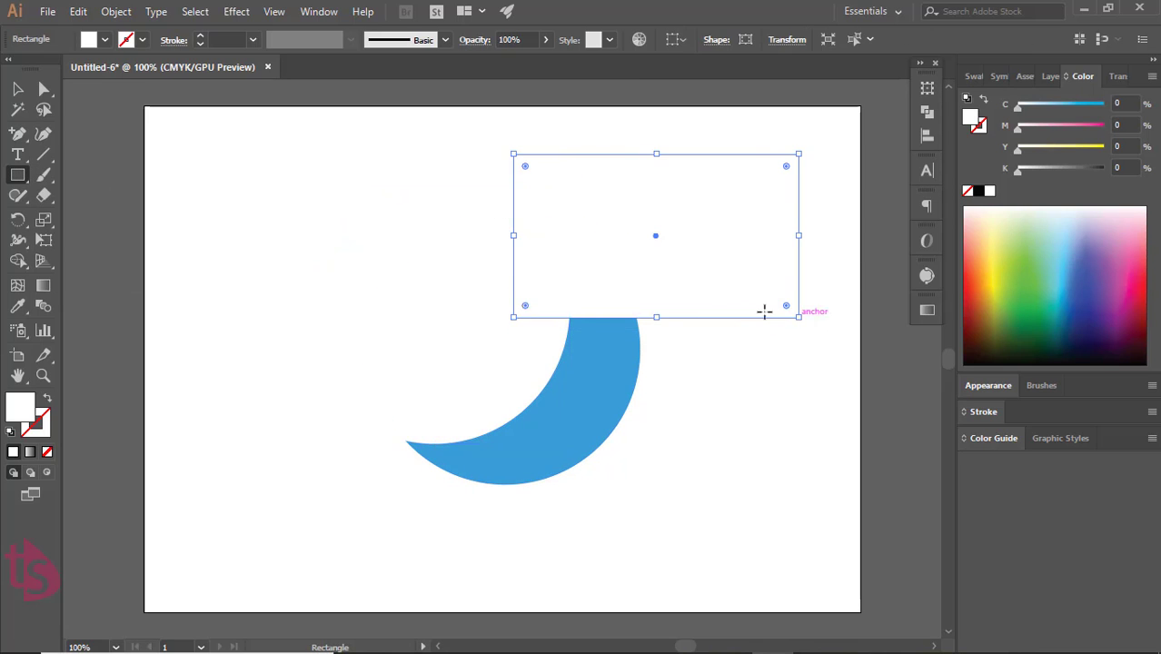
key("v")
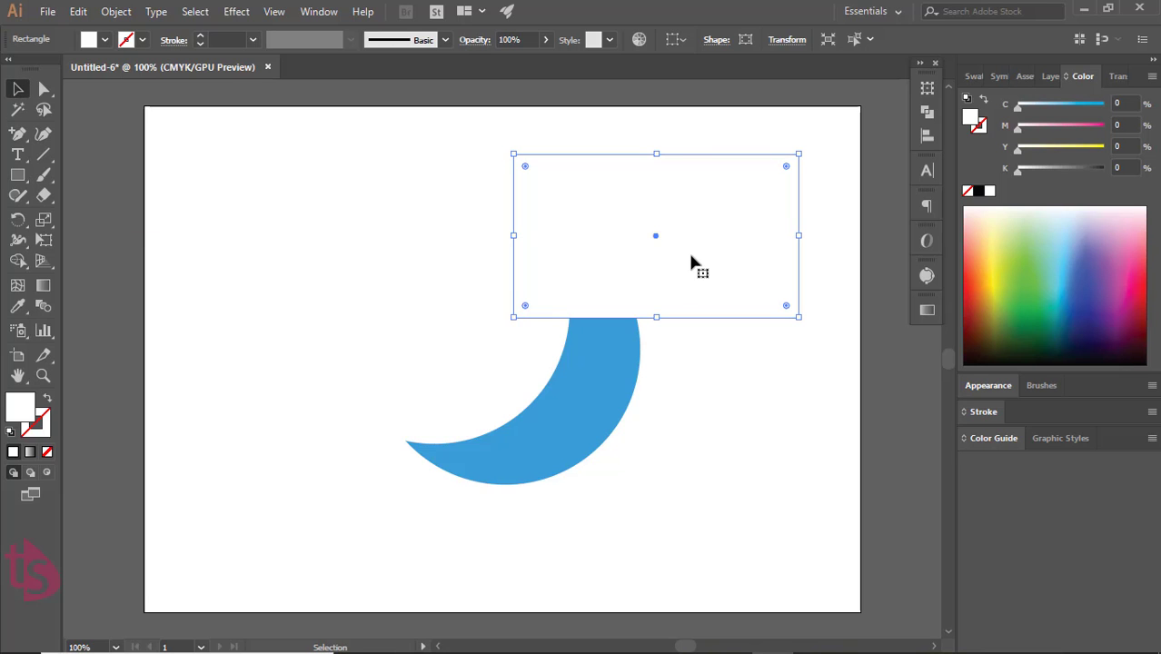
left_click_drag(804, 325, 811, 283)
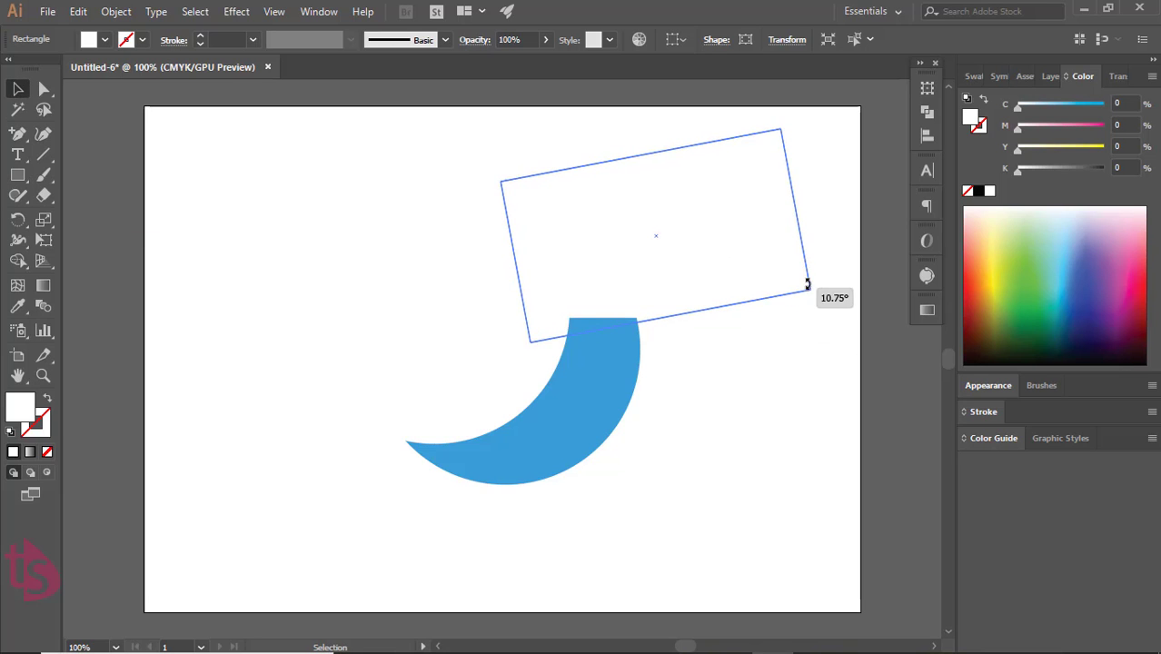
left_click(733, 305)
left_click_drag(702, 264, 668, 262)
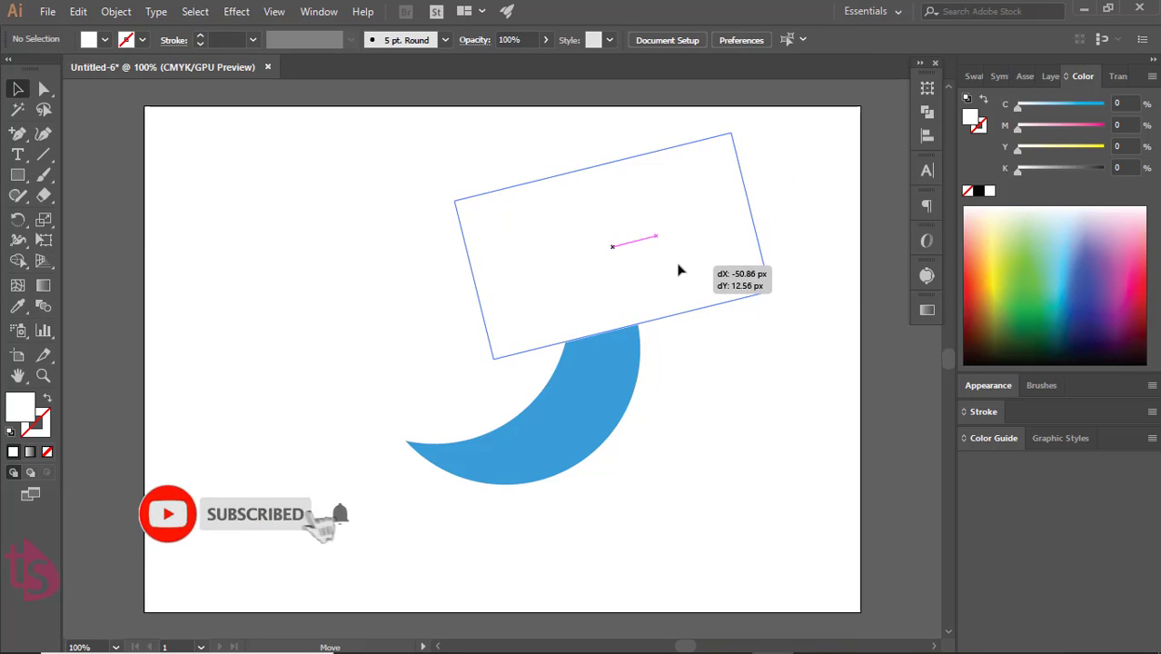
- Restore the deleted rectangle, rotate it further, and move the white circle down about 29 px
key("Delete")
key("ctrl+z")
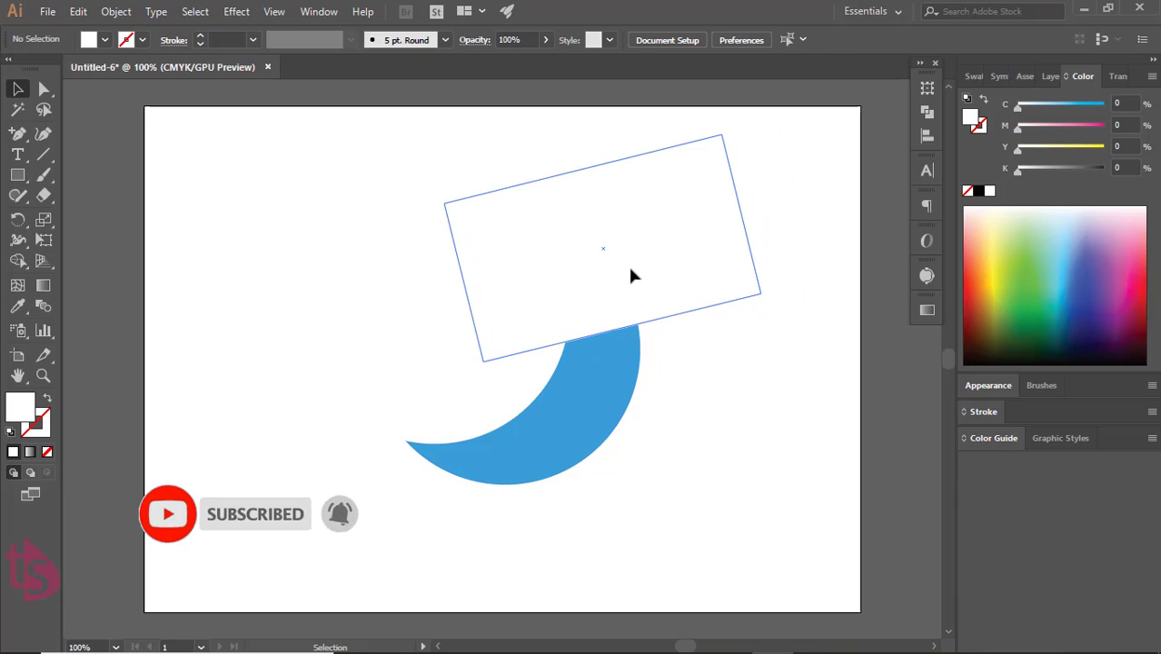
left_click(630, 269)
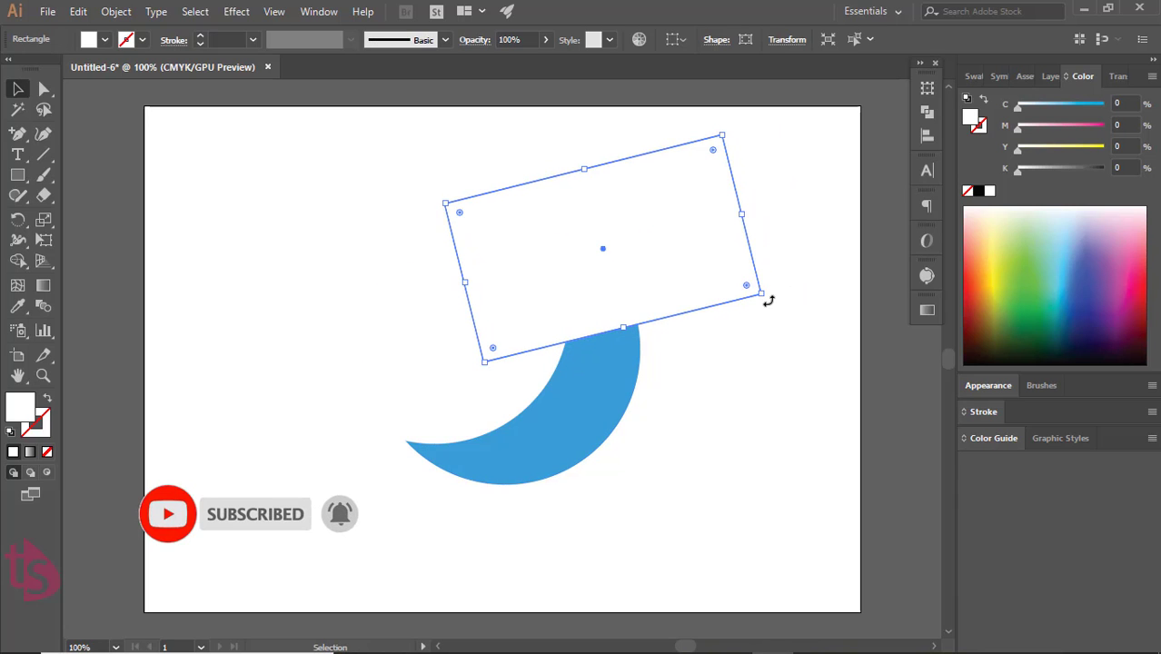
mouse_move(770, 297)
left_mouse_down()
mouse_move(769, 275)
mouse_move(778, 292)
left_mouse_up()
key("ctrl+z")
key("ctrl+z")
key("ctrl+z")
mouse_move(422, 381)
left_mouse_down()
mouse_move(421, 396)
mouse_move(467, 382)
mouse_move(445, 370)
mouse_move(451, 387)
mouse_move(495, 382)
left_mouse_up()
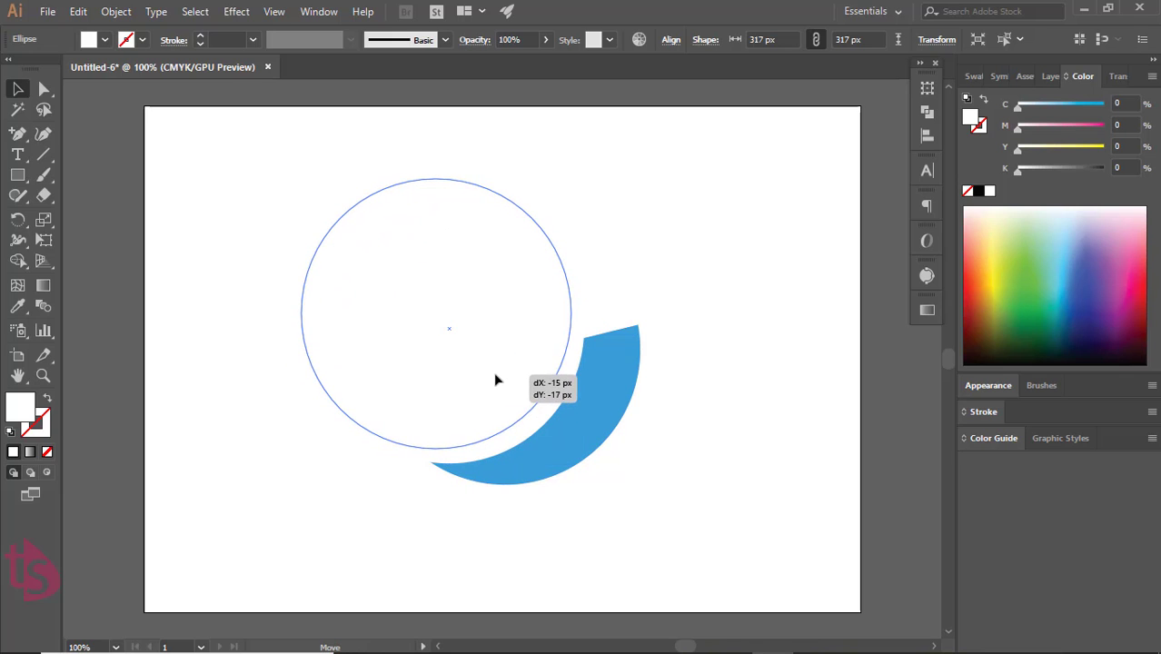
- Rotate the white rectangle shallower, move it about 48 px left, and nudge the white circle
left_click(690, 282)
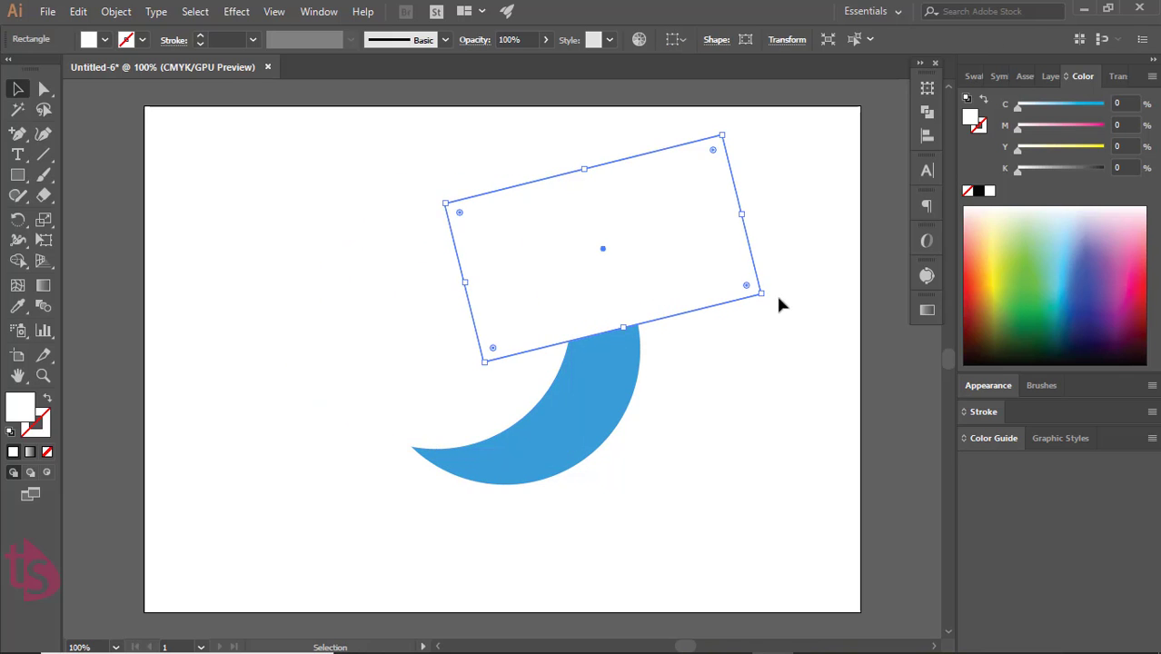
left_click_drag(770, 298, 769, 317)
left_click_drag(652, 297, 608, 292)
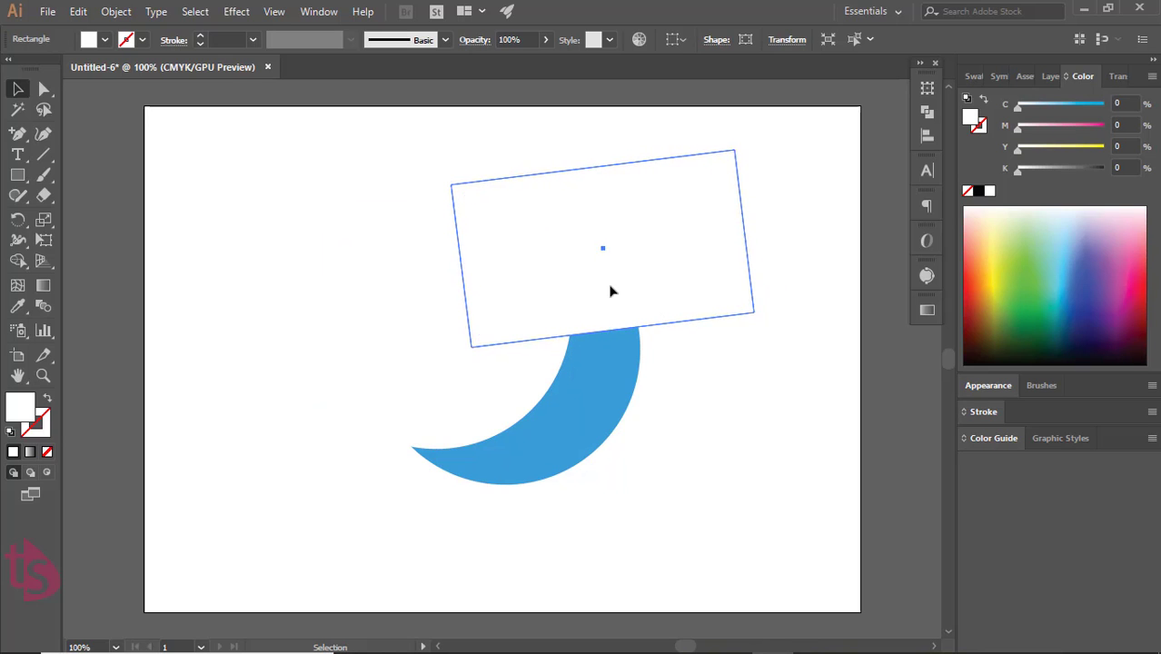
left_click_drag(450, 401, 441, 407)
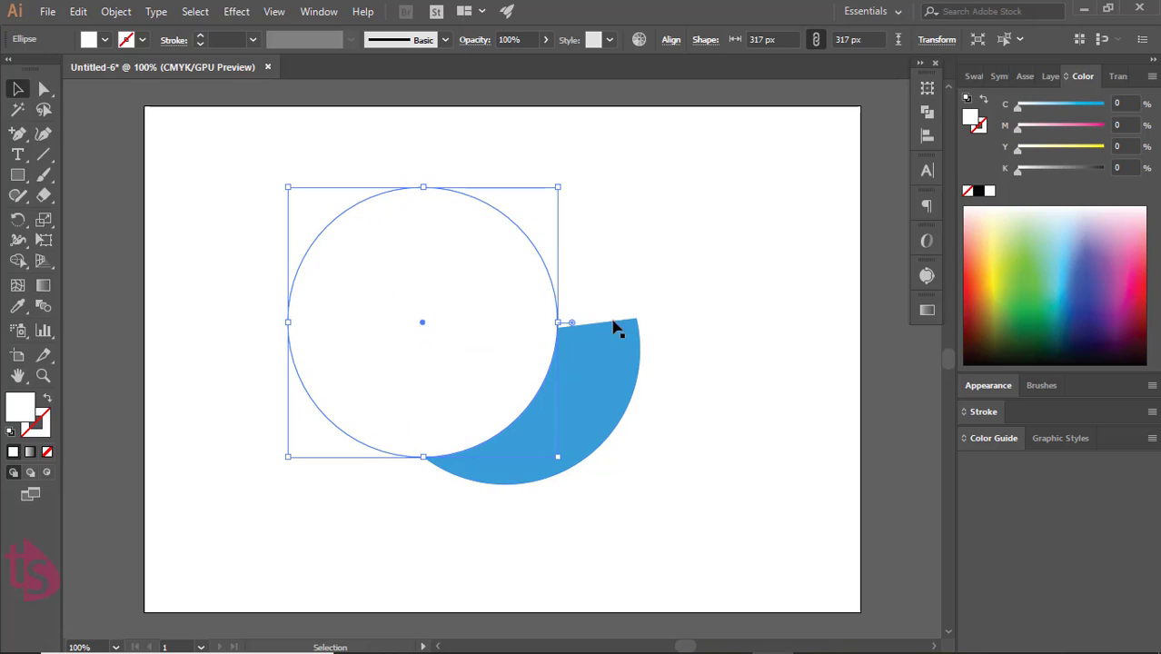
left_click(598, 289, "shift")
left_click(598, 289)
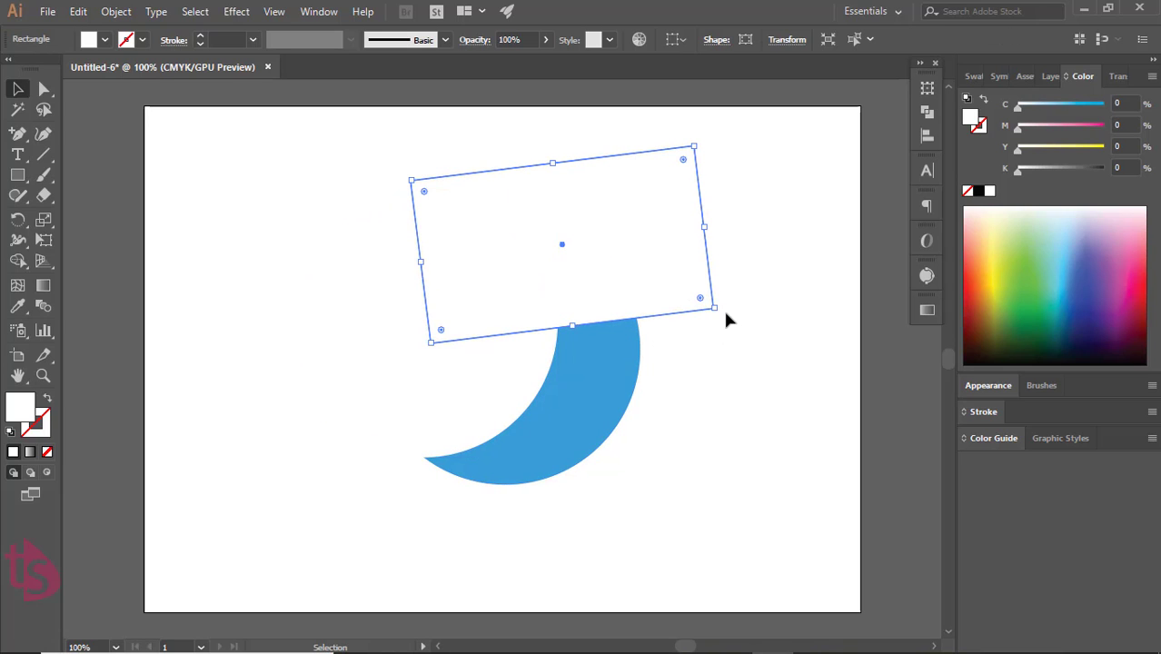
left_click_drag(719, 315, 733, 317)
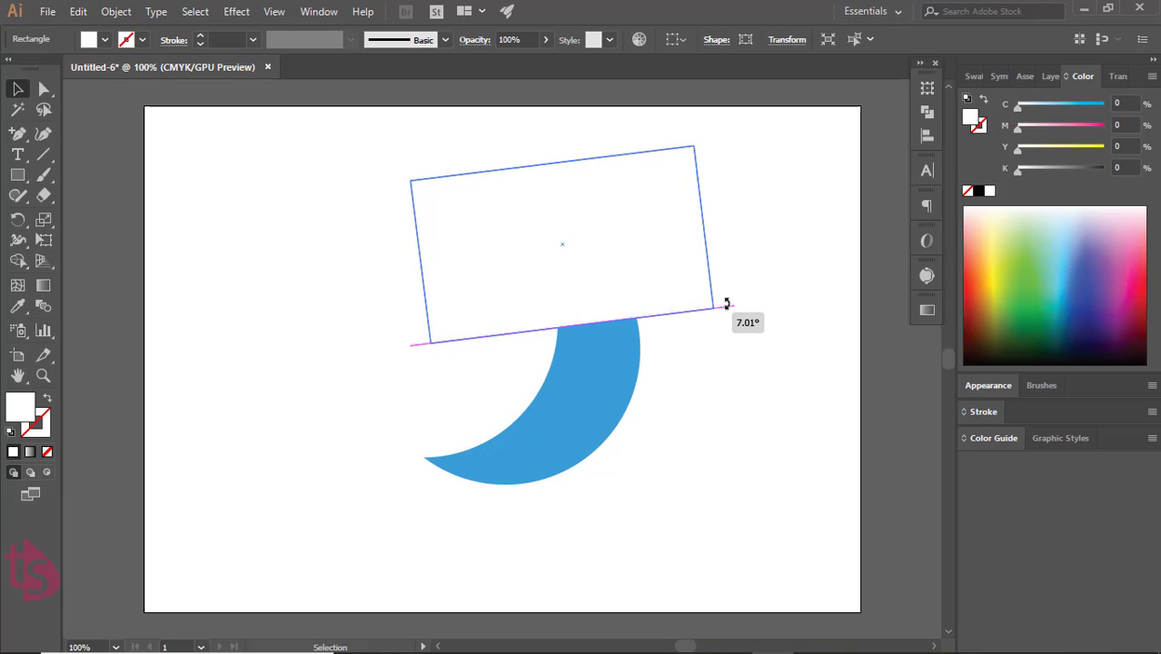
left_click(734, 322)
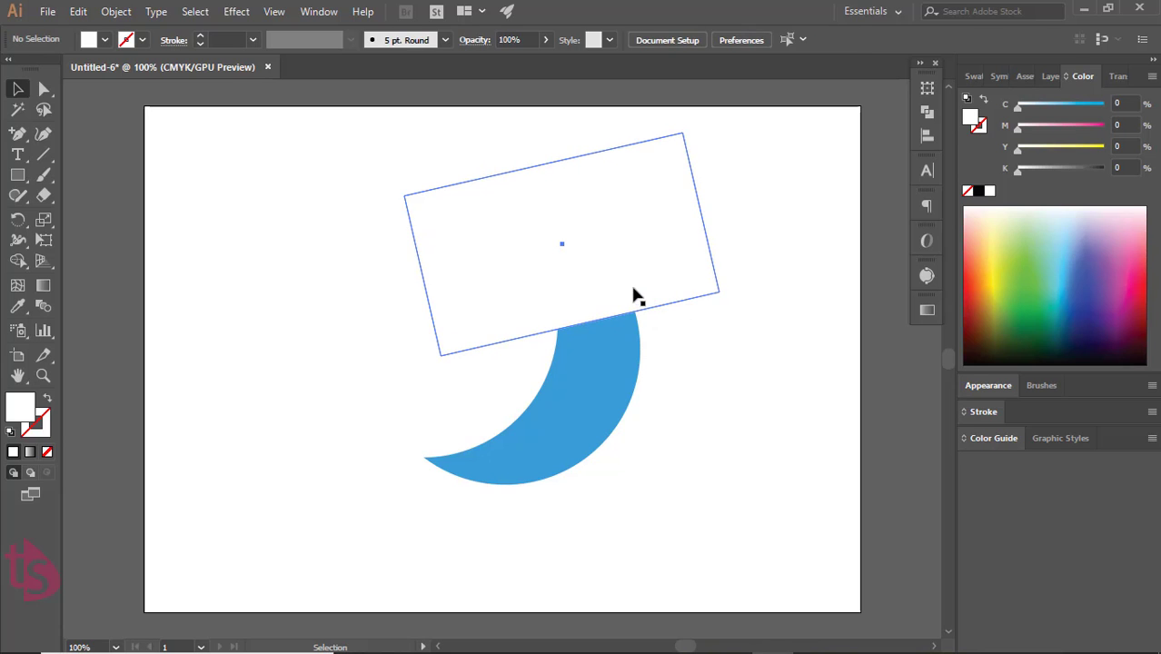
left_click_drag(635, 299, 645, 297)
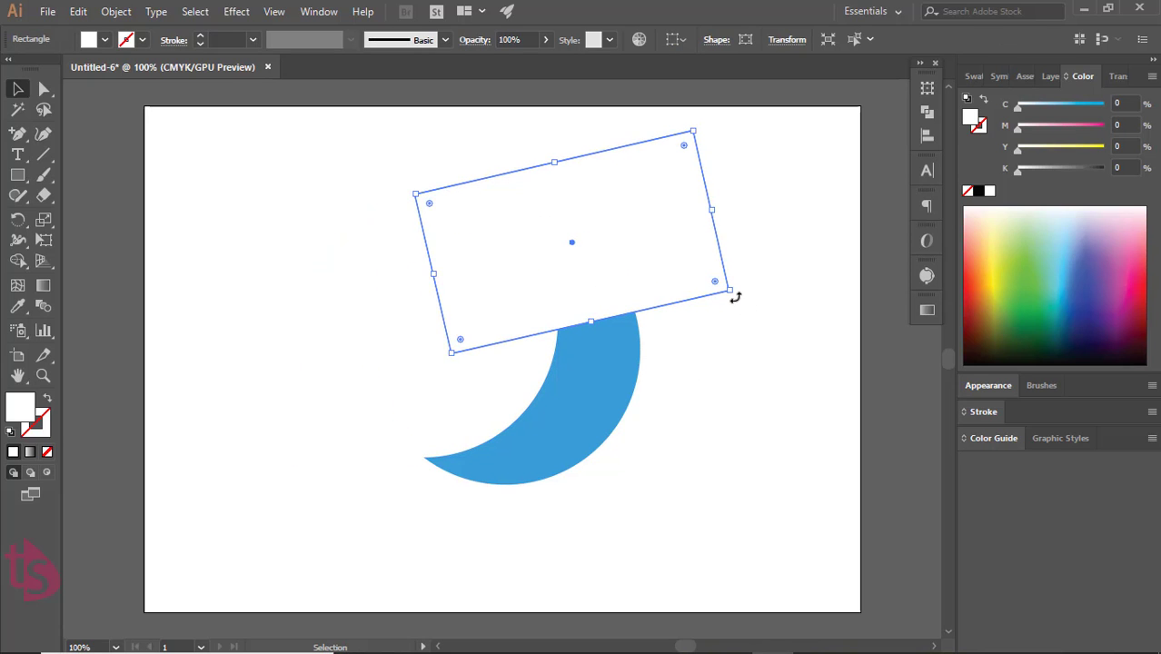
mouse_move(735, 297)
left_mouse_down()
mouse_move(749, 280)
mouse_move(747, 298)
left_mouse_up()
left_click(747, 298)
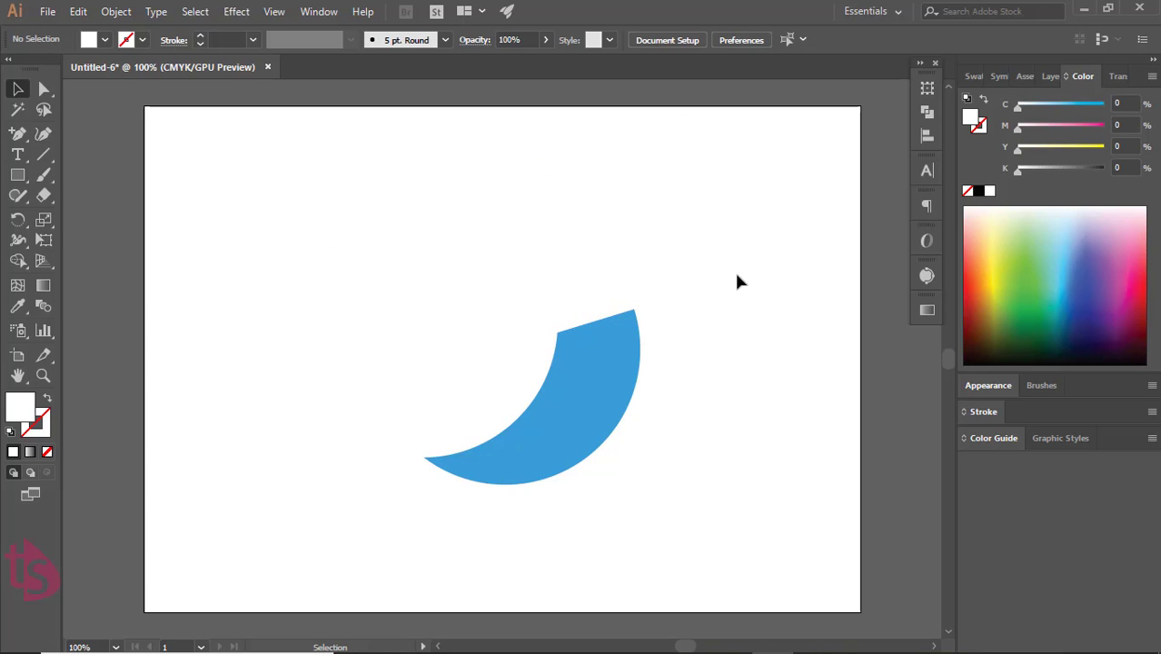
- Re-angle the rectangle and reposition it over the crescent's upper end
left_click(697, 277)
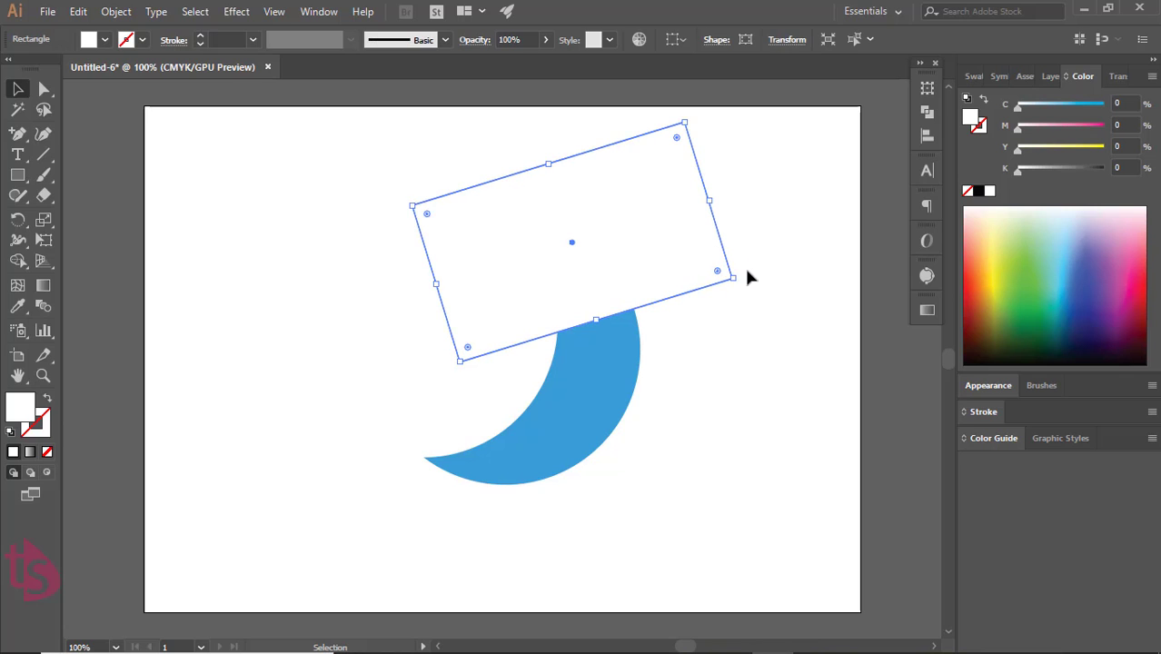
left_click_drag(748, 277, 741, 301)
left_click(741, 301)
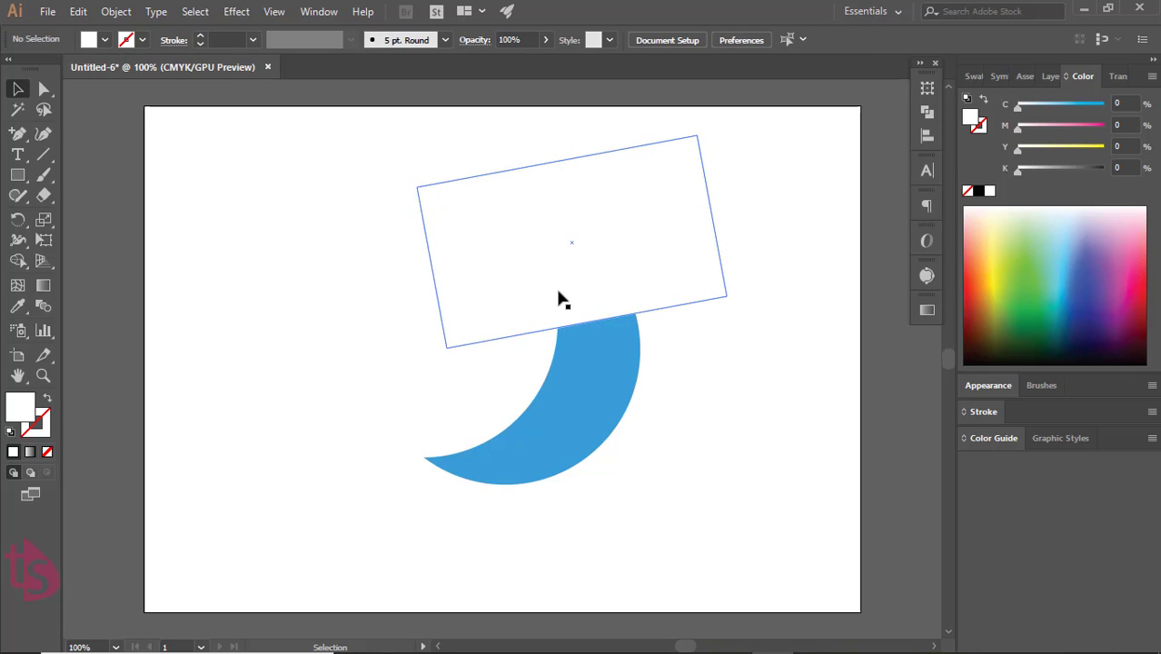
left_click_drag(559, 300, 572, 272)
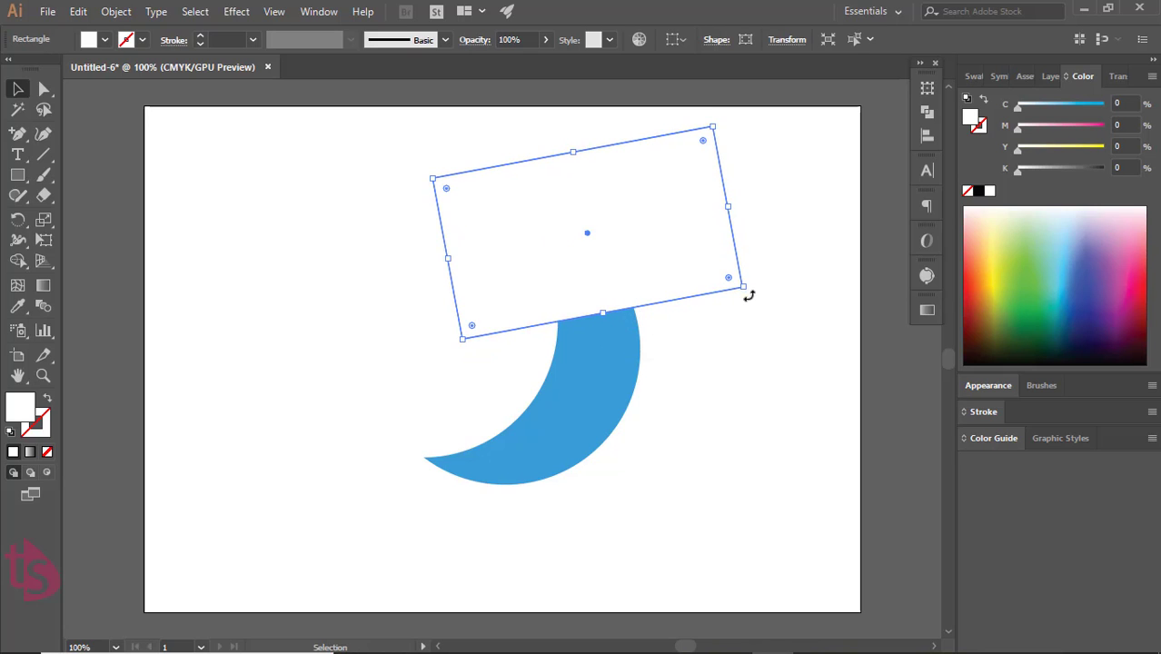
left_click_drag(751, 291, 748, 269)
left_click_drag(648, 254, 645, 265)
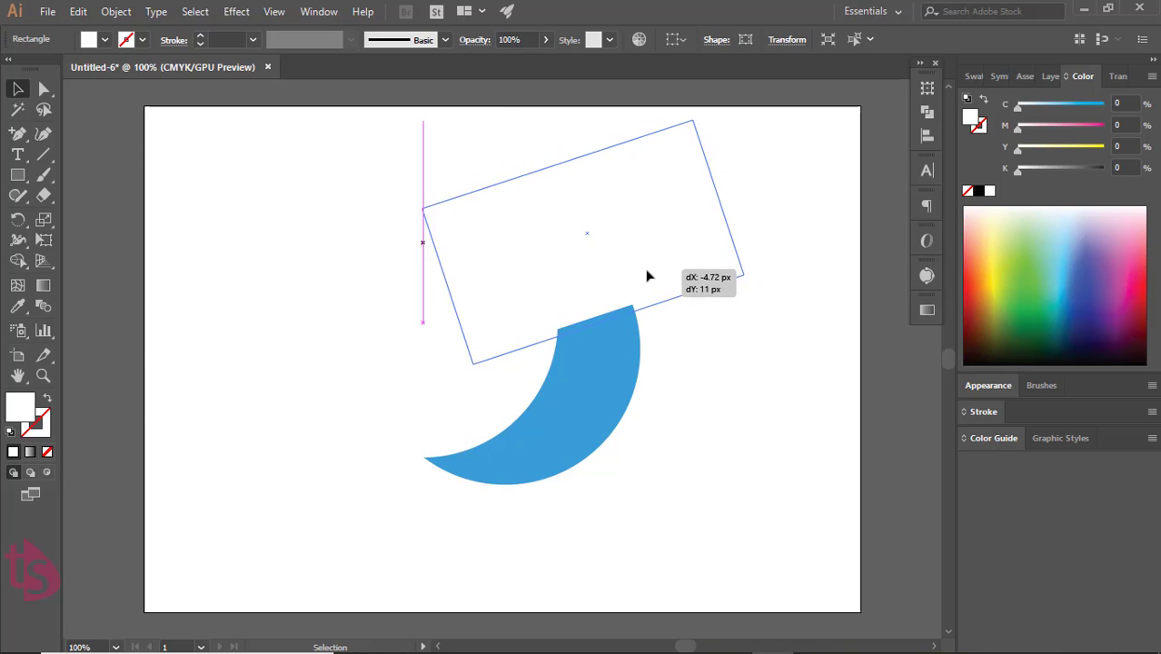
key("Delete")
- Move the white circle up, then slightly left and down, and raise the rectangle slightly
left_click(435, 414)
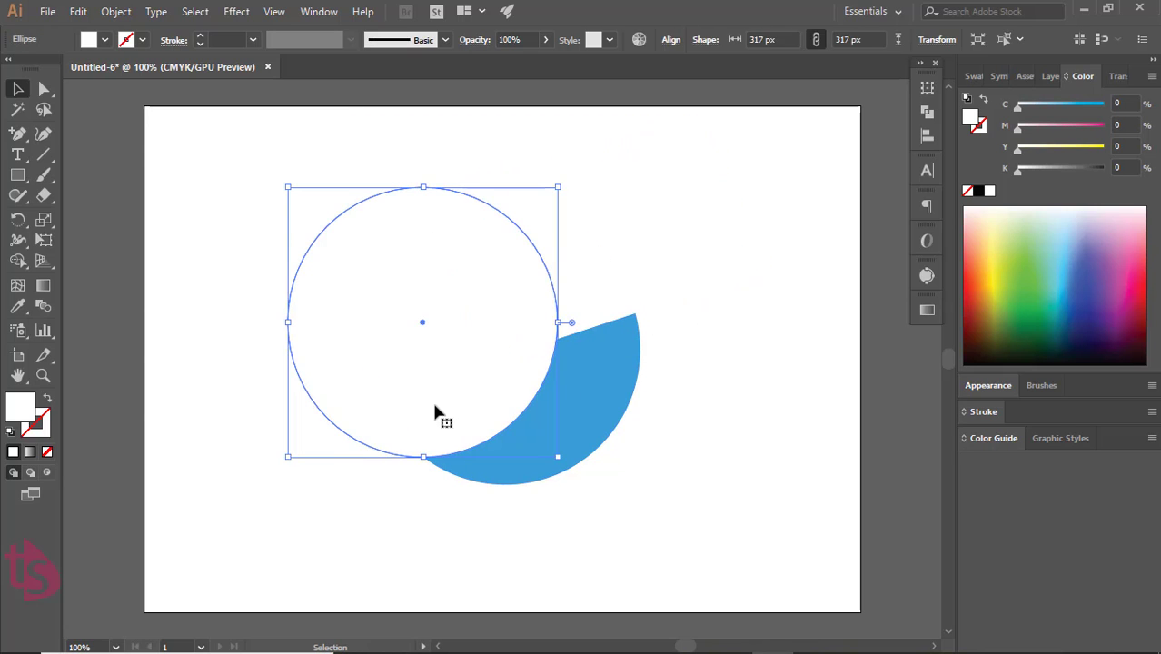
mouse_move(433, 414)
left_mouse_down()
mouse_move(434, 391)
mouse_move(447, 394)
left_mouse_up()
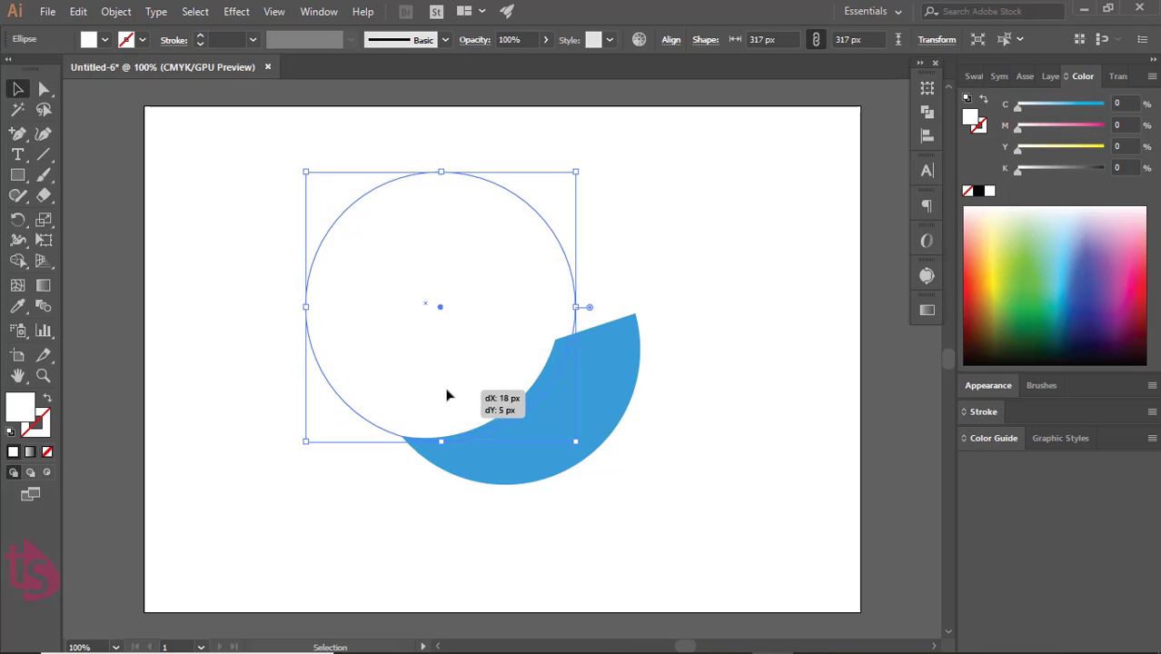
left_click(707, 427)
left_click(462, 378)
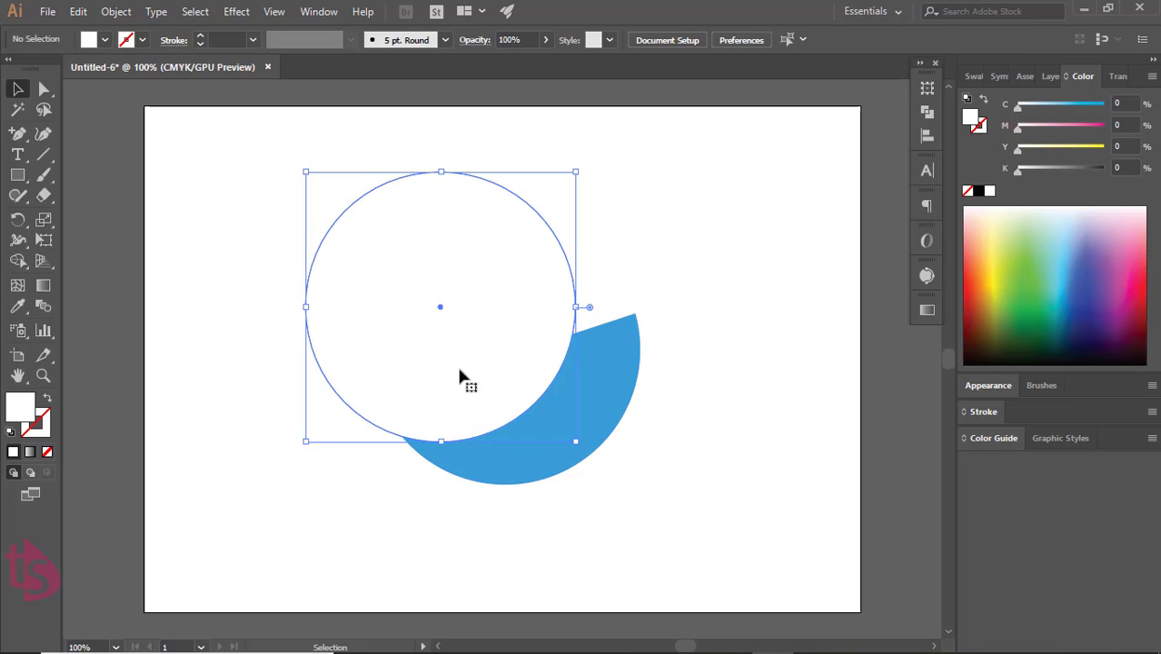
left_click_drag(399, 386, 398, 397)
left_click(715, 447)
left_click_drag(683, 274, 678, 277)
- Fine-tune the circle and rectangle positions, then marquee-select all the shapes
left_click(725, 339)
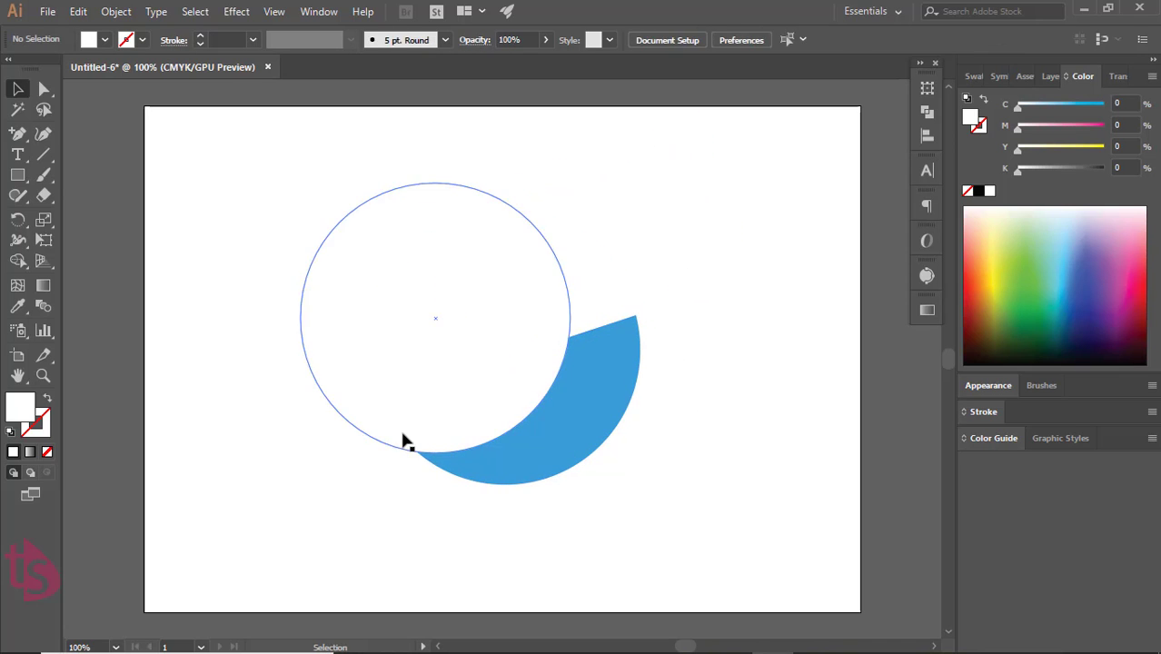
mouse_move(401, 404)
left_mouse_down()
mouse_move(412, 407)
mouse_move(414, 386)
left_mouse_up()
left_click(673, 429)
left_click(459, 388)
left_click(663, 311)
left_click_drag(660, 275, 655, 269)
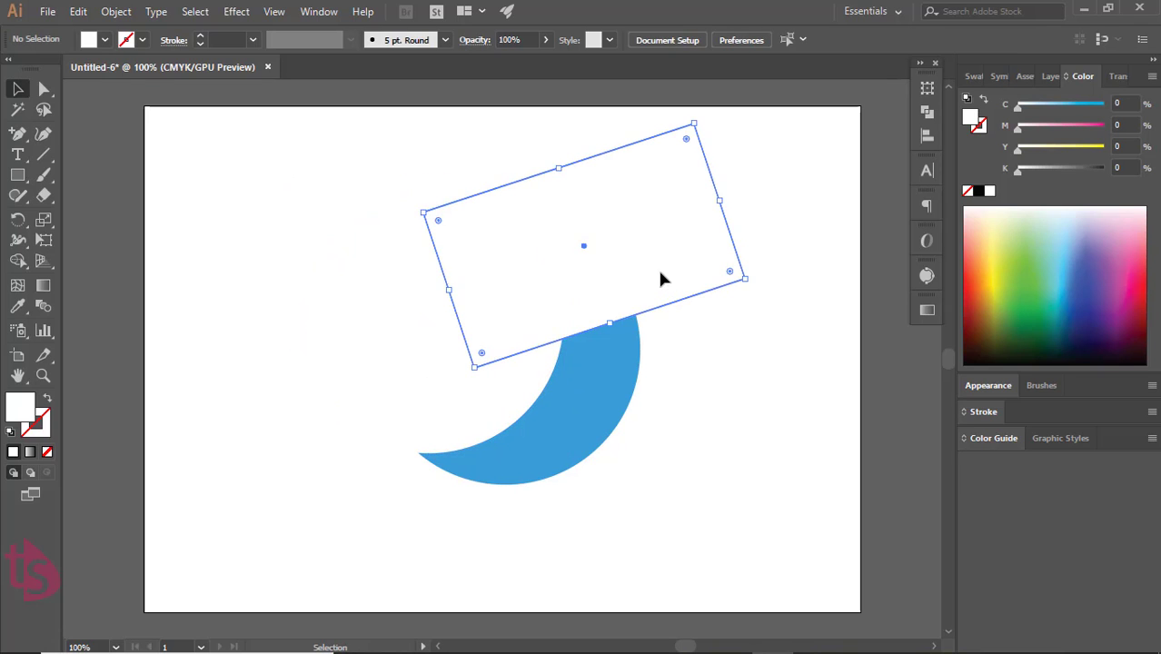
left_click(735, 374)
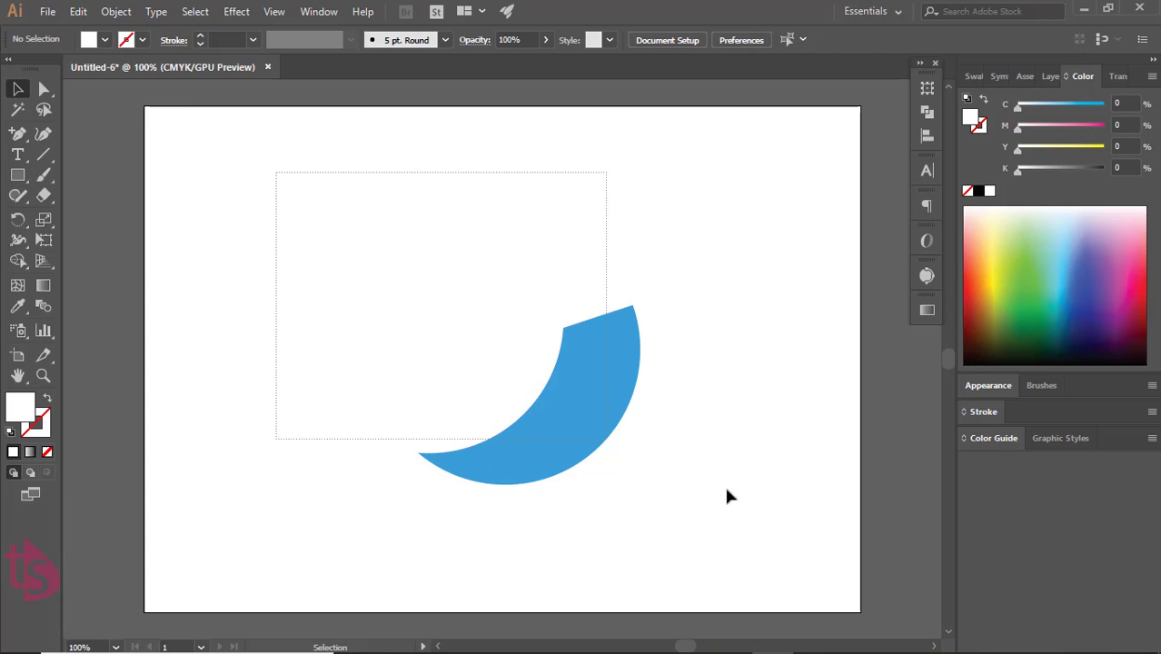
left_click_drag(279, 175, 740, 479)
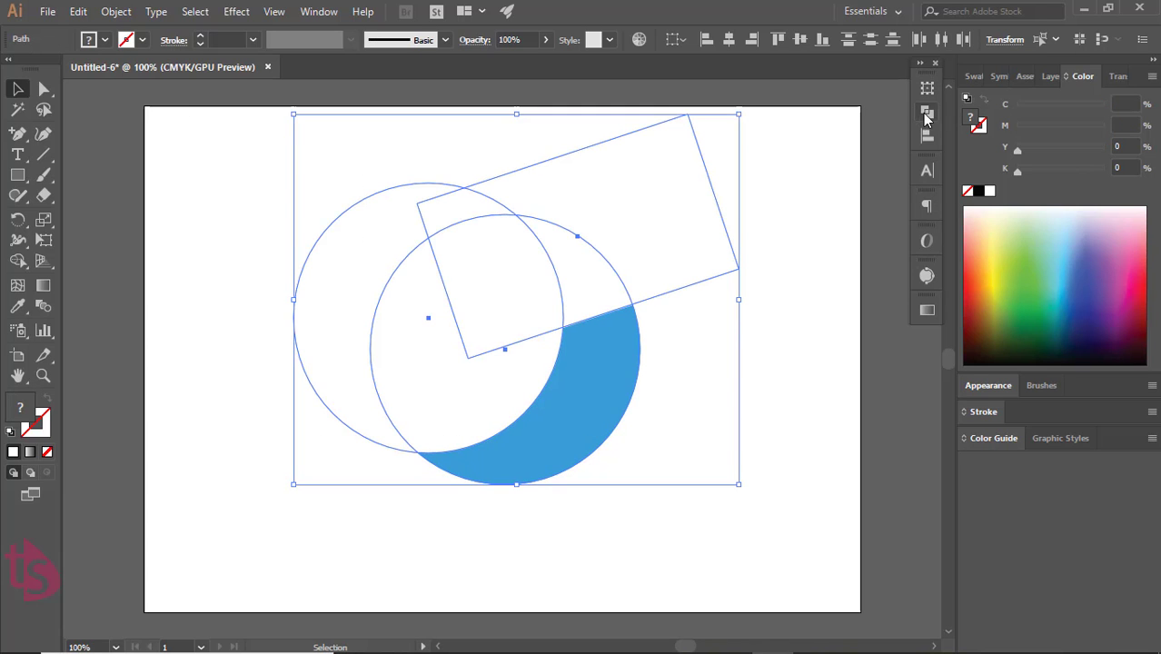
- Apply Pathfinder Minus Front to cut the white shapes from the blue circle
left_click(927, 111)
left_click(760, 123)
left_click(699, 393)
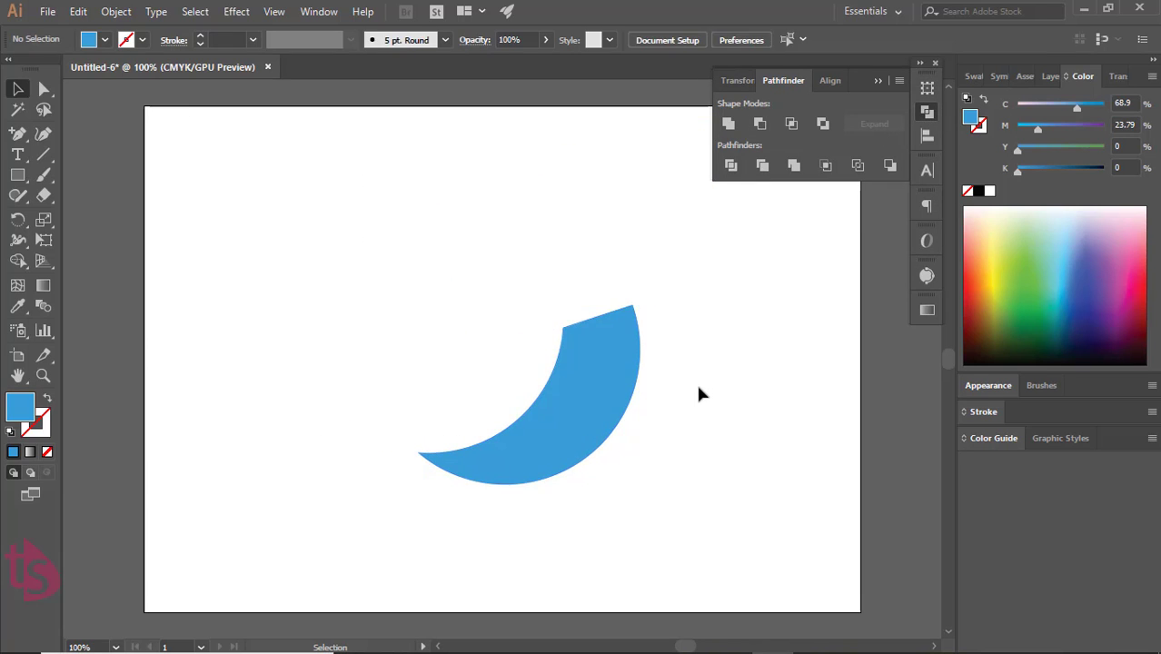
left_click(584, 382)
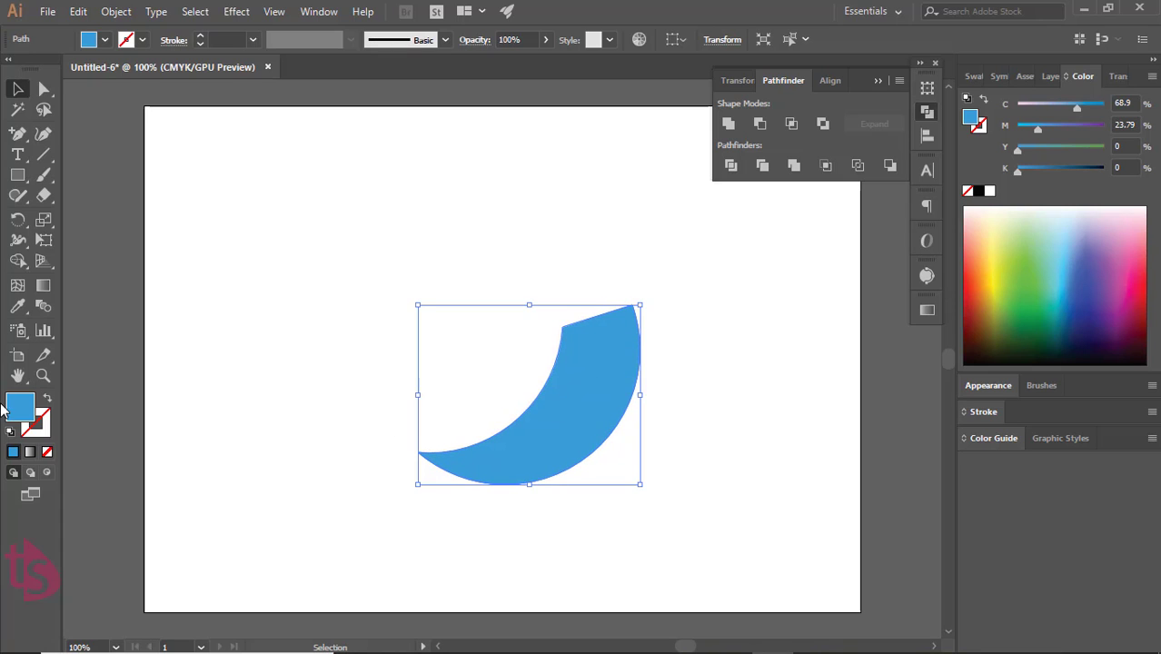
- Round the crescent's top anchor points with a corner radius of about 35.5 px
left_click(44, 88)
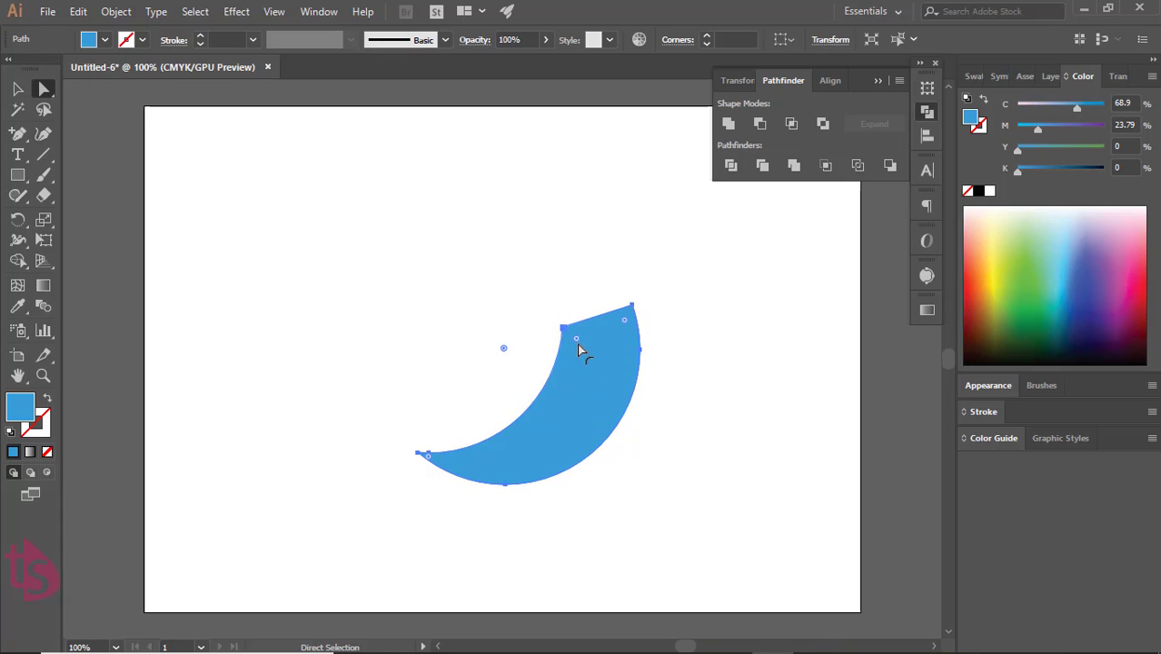
left_click_drag(580, 350, 550, 325)
mouse_move(657, 306)
left_mouse_down()
mouse_move(641, 300)
mouse_move(666, 326)
mouse_move(651, 330)
left_mouse_up()
left_click(642, 326)
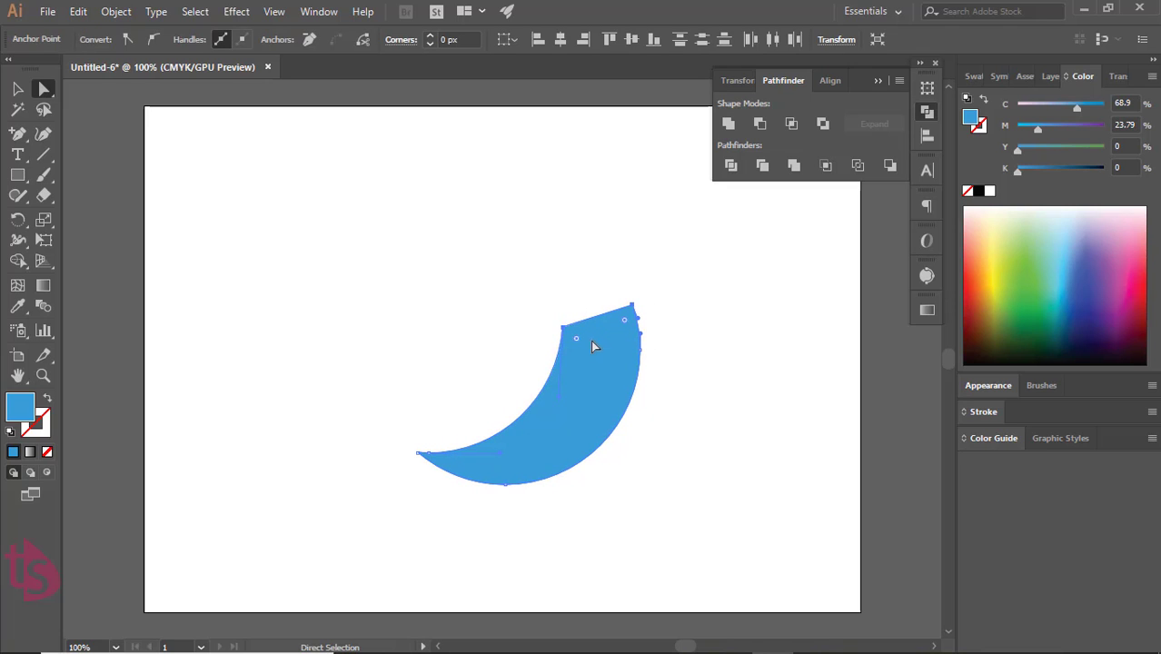
left_click_drag(577, 340, 589, 382)
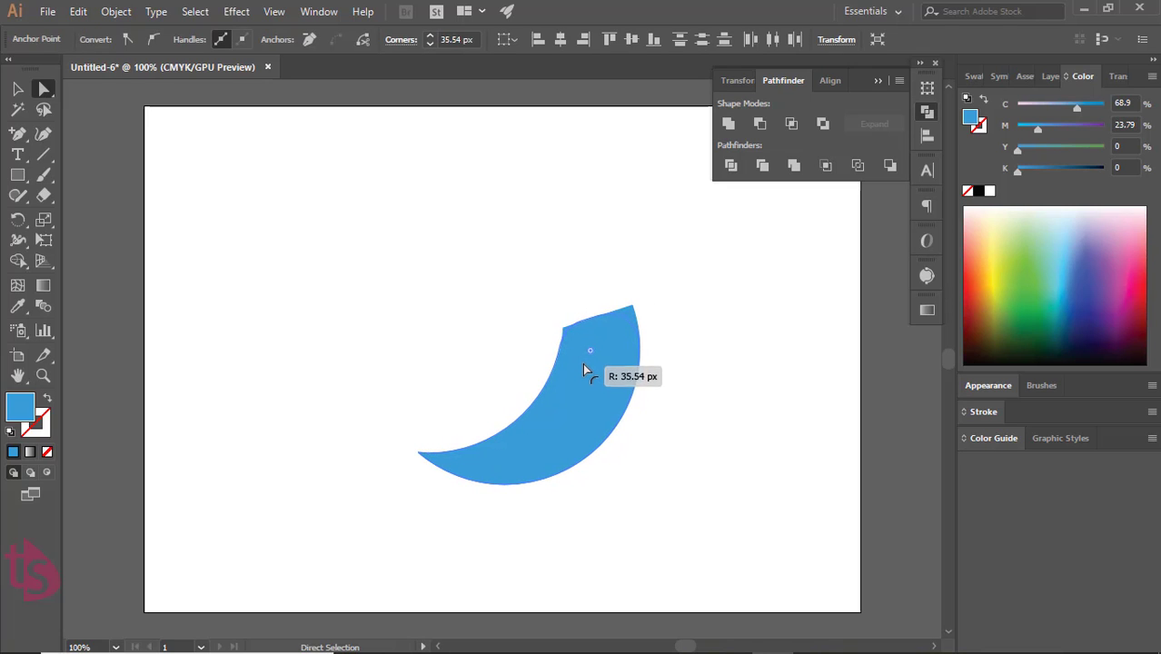
left_click(704, 383)
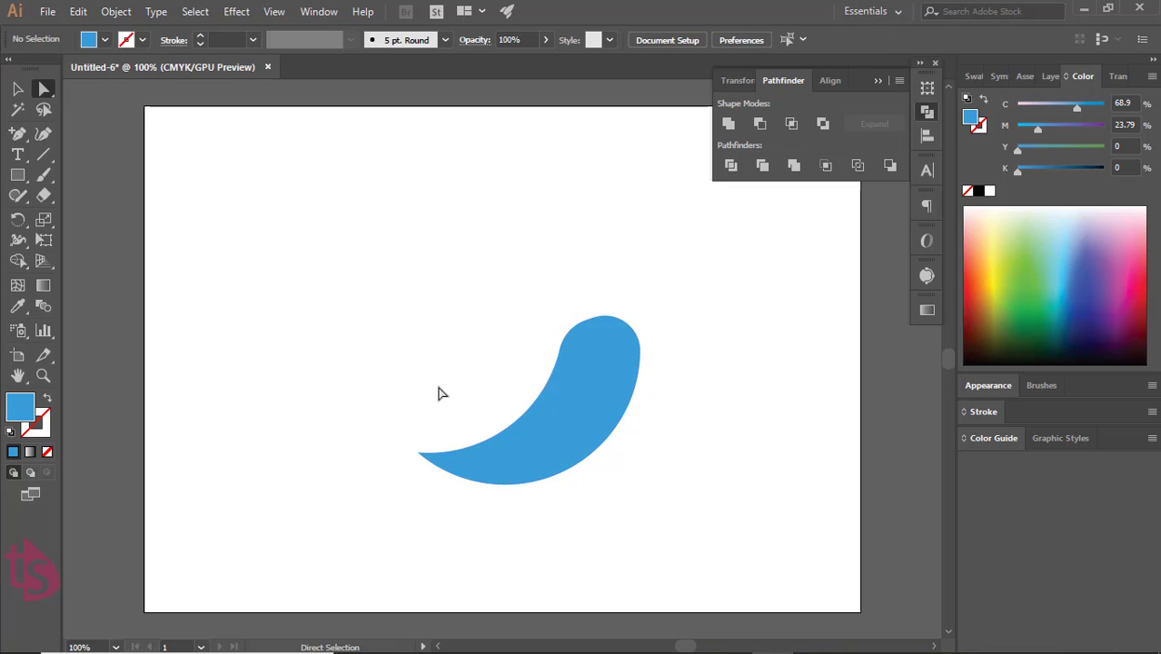
left_click(18, 175)
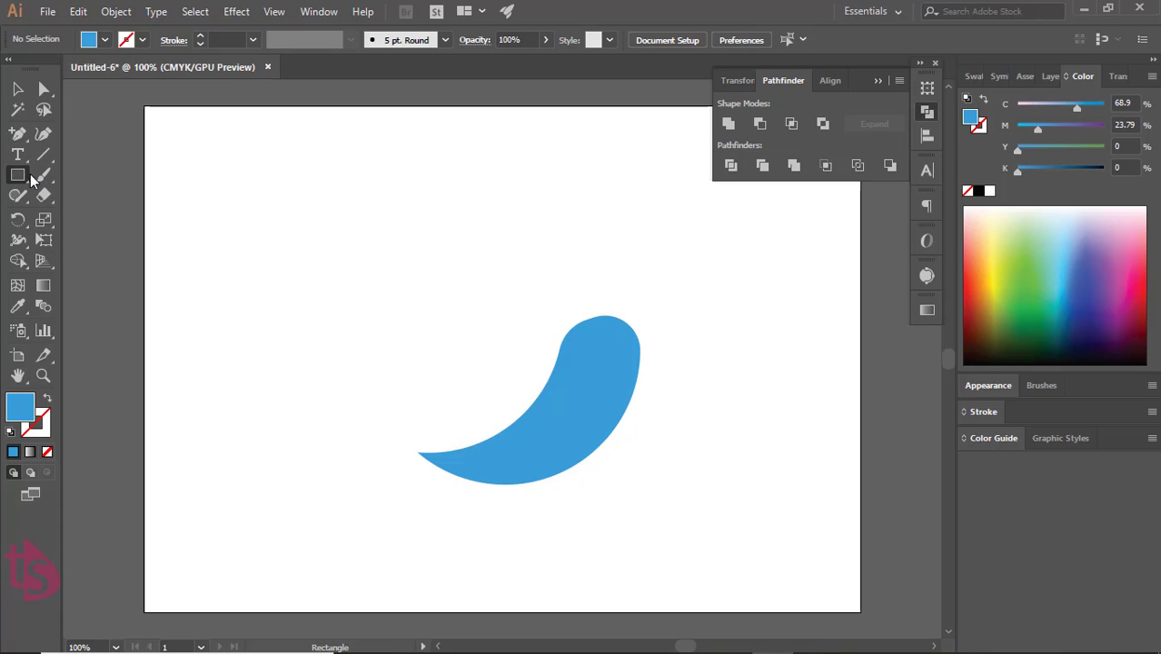
- Draw a second circle about 214 px wide, keeping its blue fill
left_click_drag(25, 183, 69, 222)
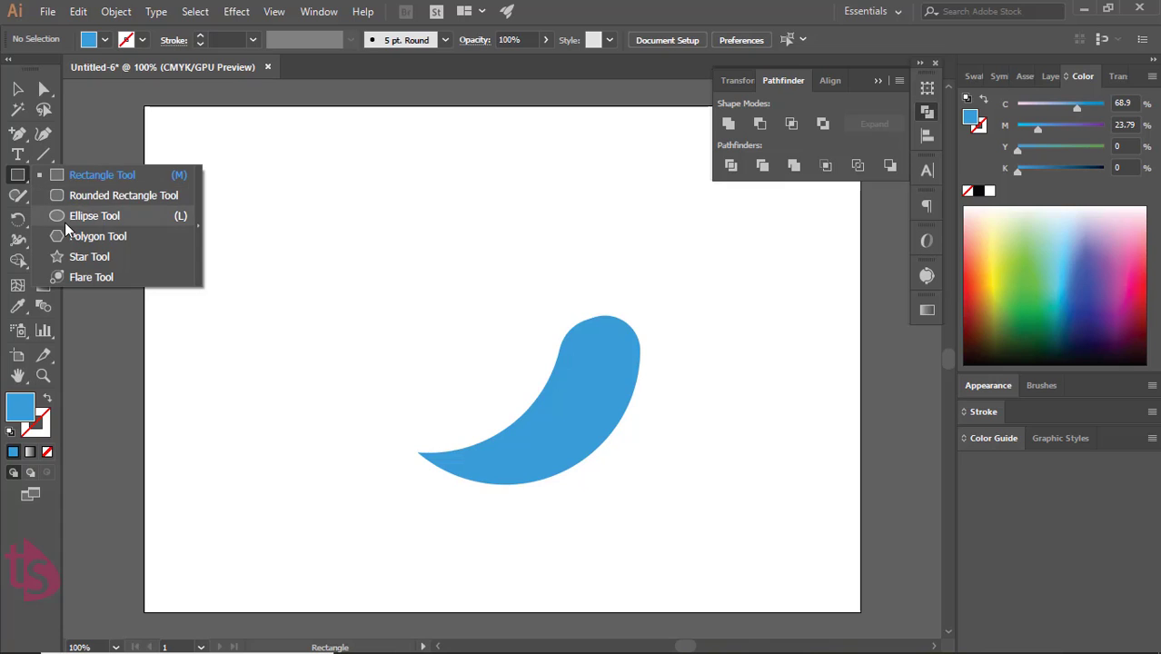
left_click(69, 222)
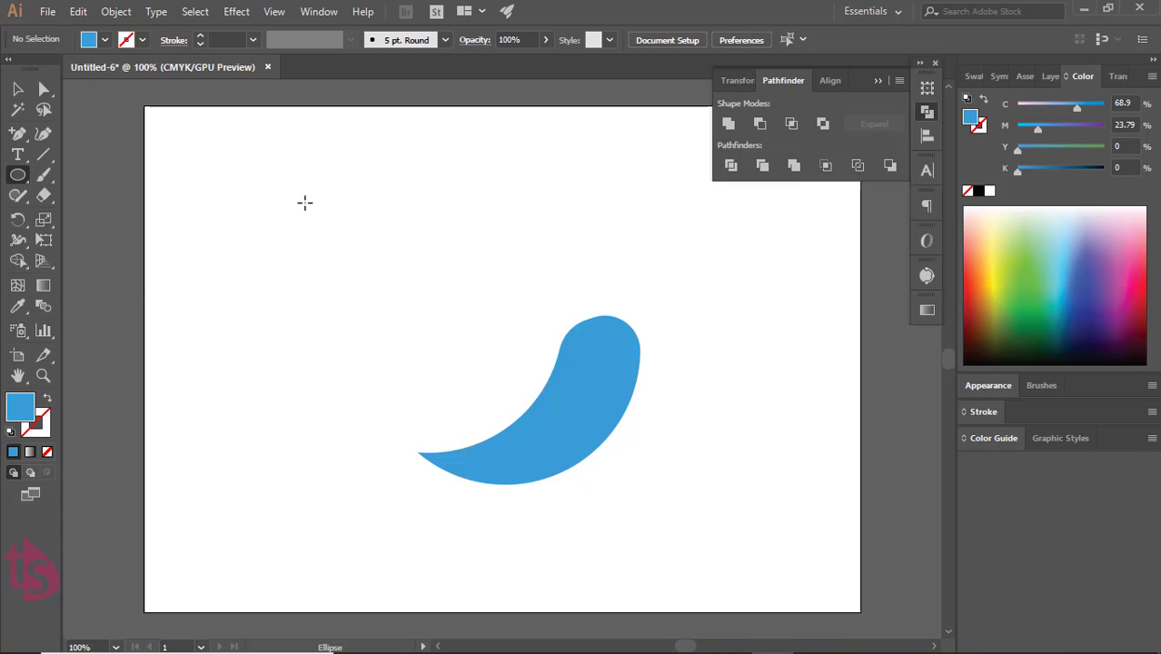
left_click_drag(303, 194, 498, 362)
left_click(20, 90)
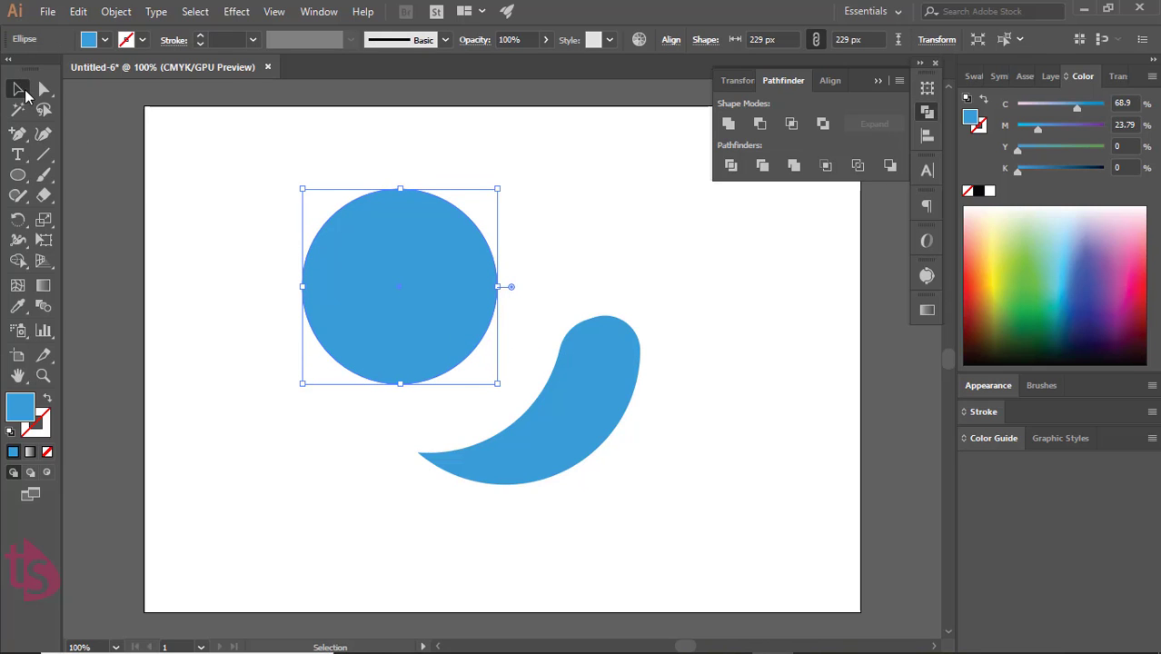
left_click(10, 433)
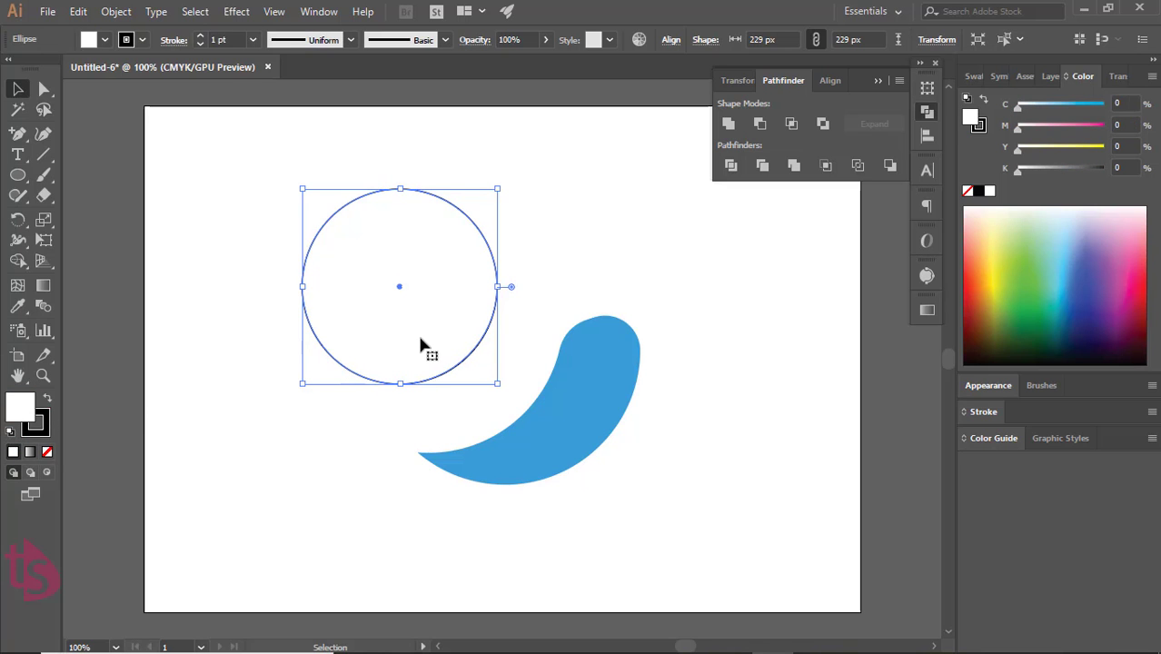
left_click(79, 11)
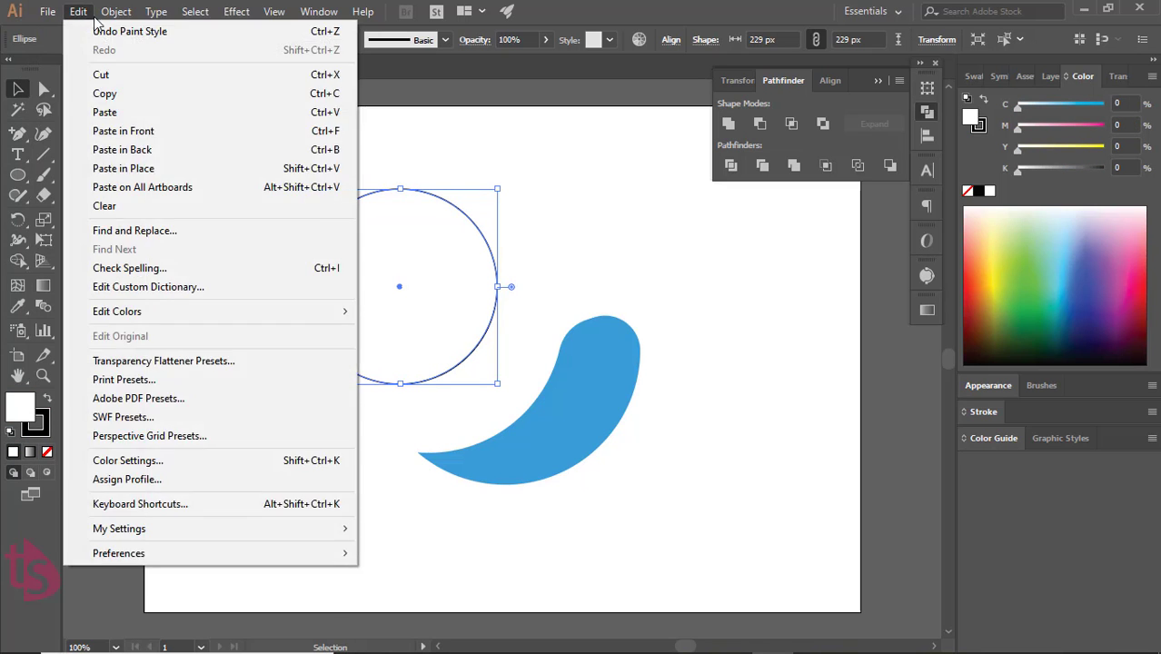
left_click(83, 32)
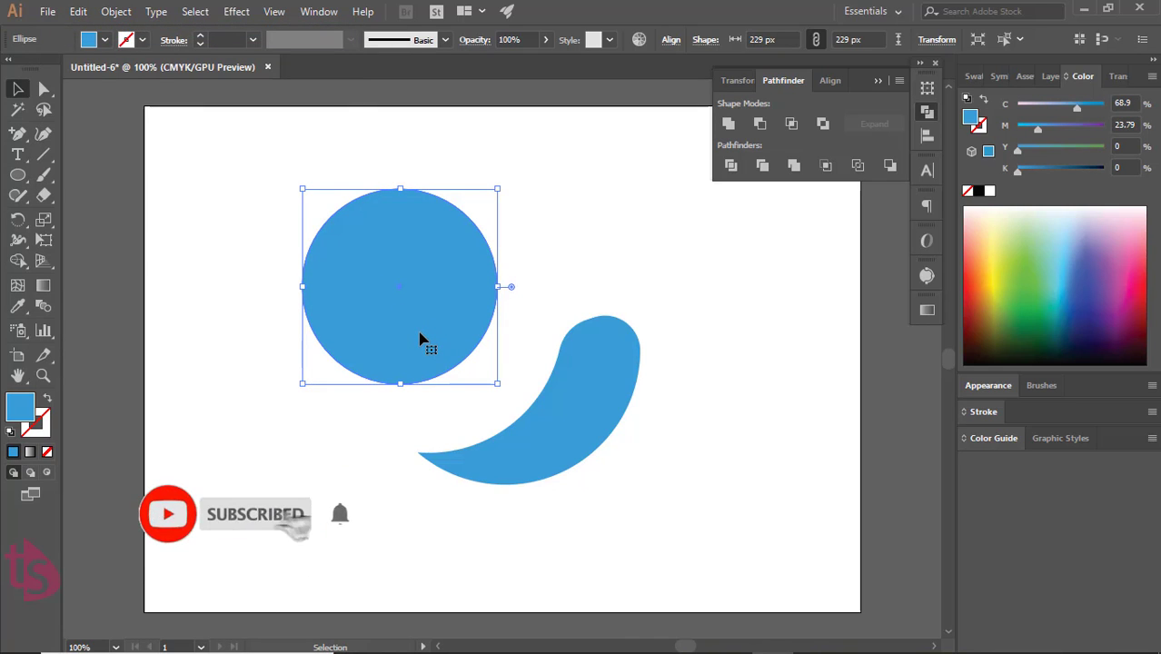
- Duplicate the circle slightly higher and subtract it with Minus Front, leaving a smaller crescent
left_click_drag(428, 345, 433, 287)
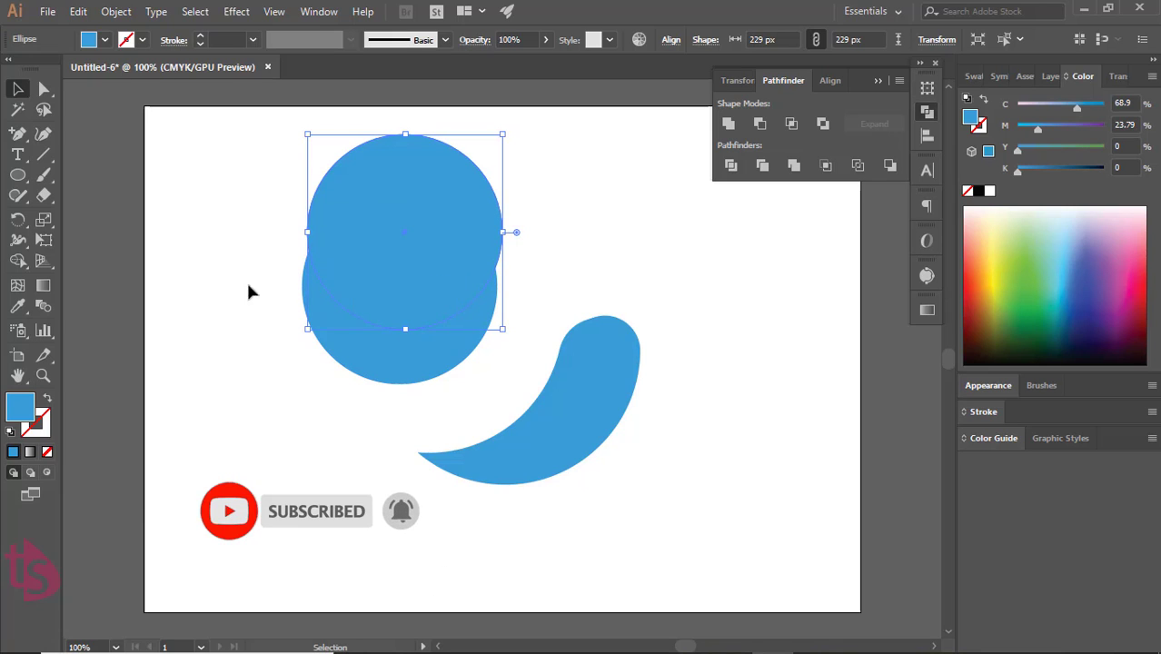
left_click(765, 129)
left_click(457, 363)
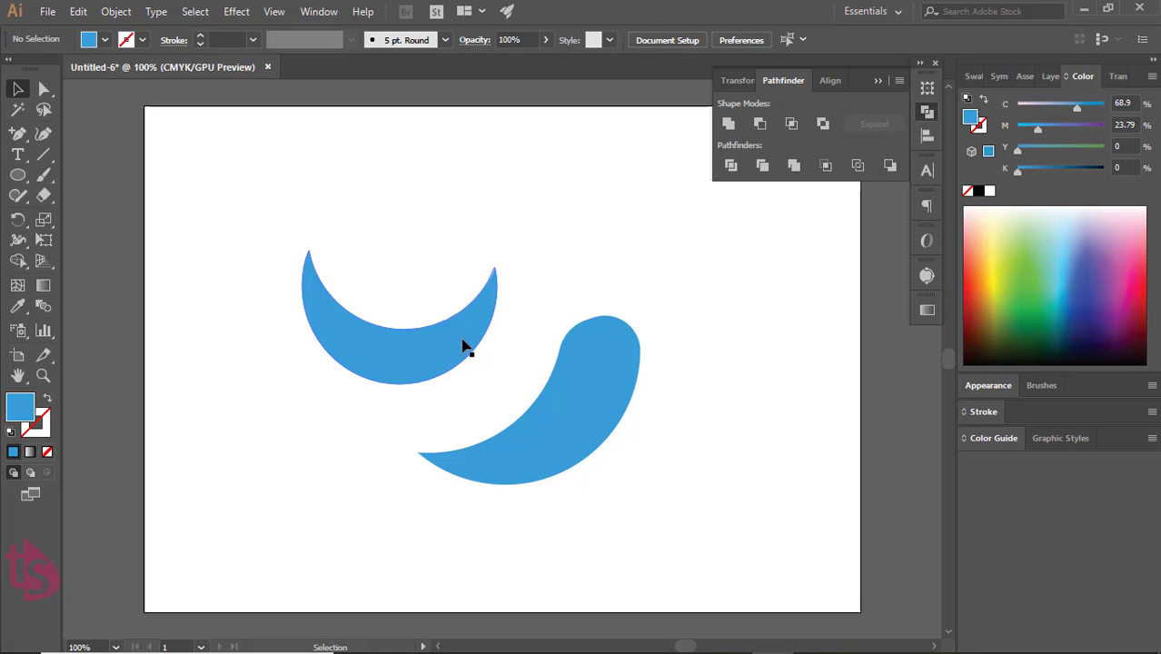
- Widen the new crescent, tilt it, and move it onto the bird body
left_click(464, 346)
left_click_drag(497, 318, 542, 317)
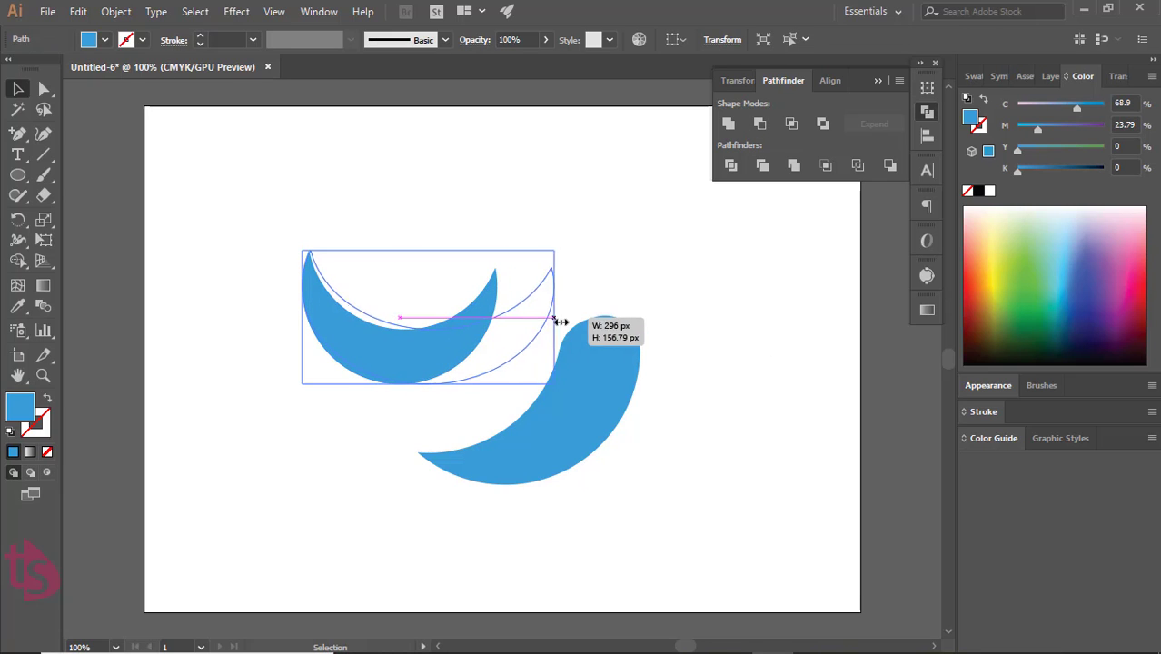
left_click(593, 302)
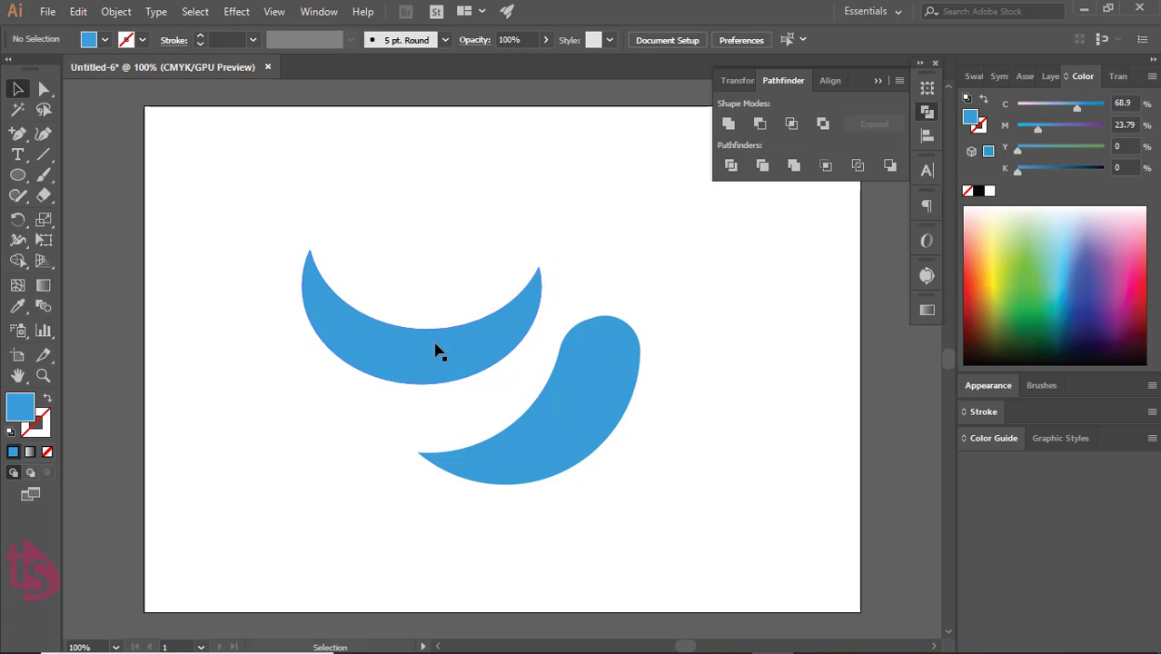
left_click(515, 327)
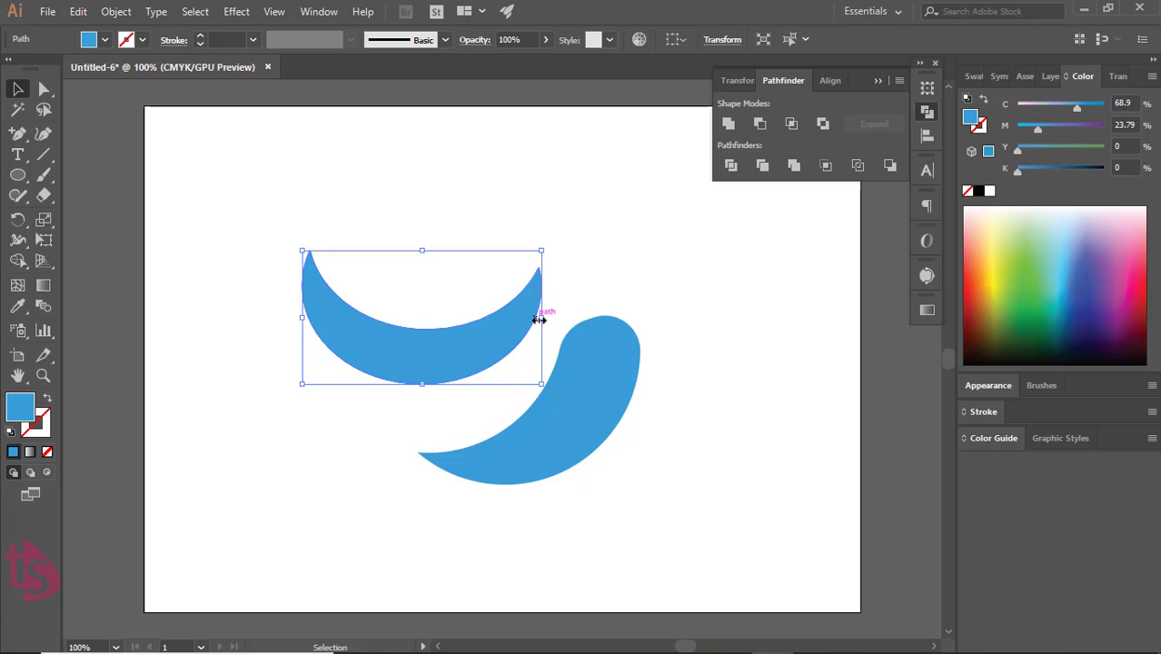
left_click_drag(539, 319, 541, 275)
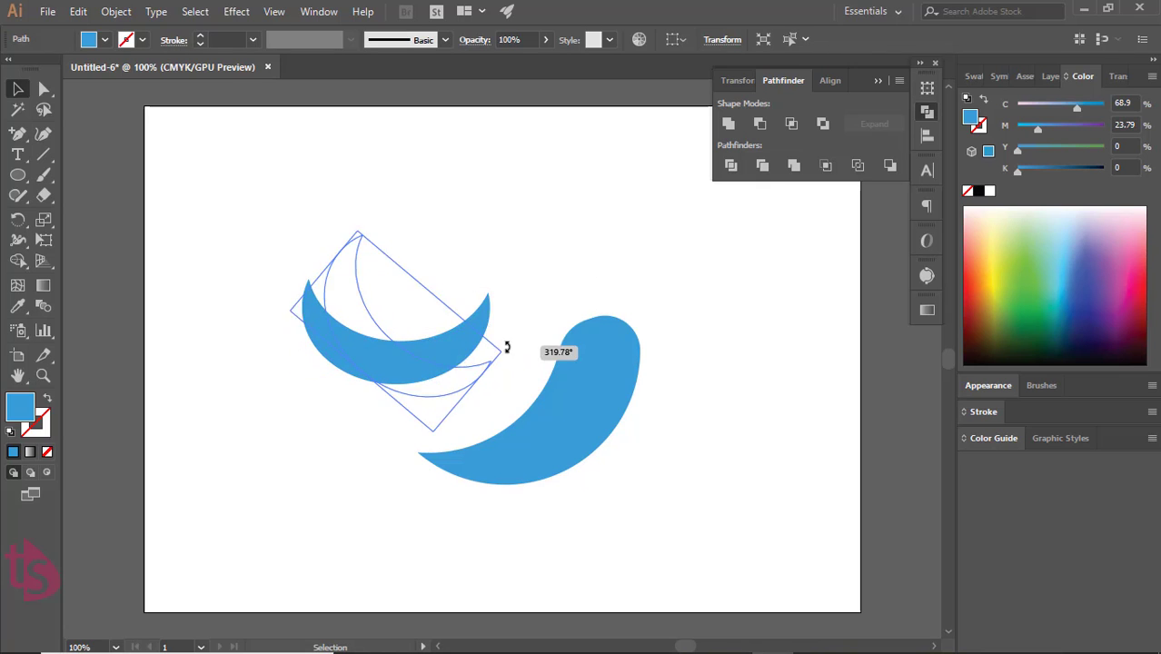
left_click_drag(541, 249, 505, 344)
mouse_move(427, 324)
left_mouse_down()
mouse_move(537, 417)
mouse_move(424, 307)
left_mouse_up()
- Rotate and shift the crescent deeper onto the body as a wing
left_click(536, 416)
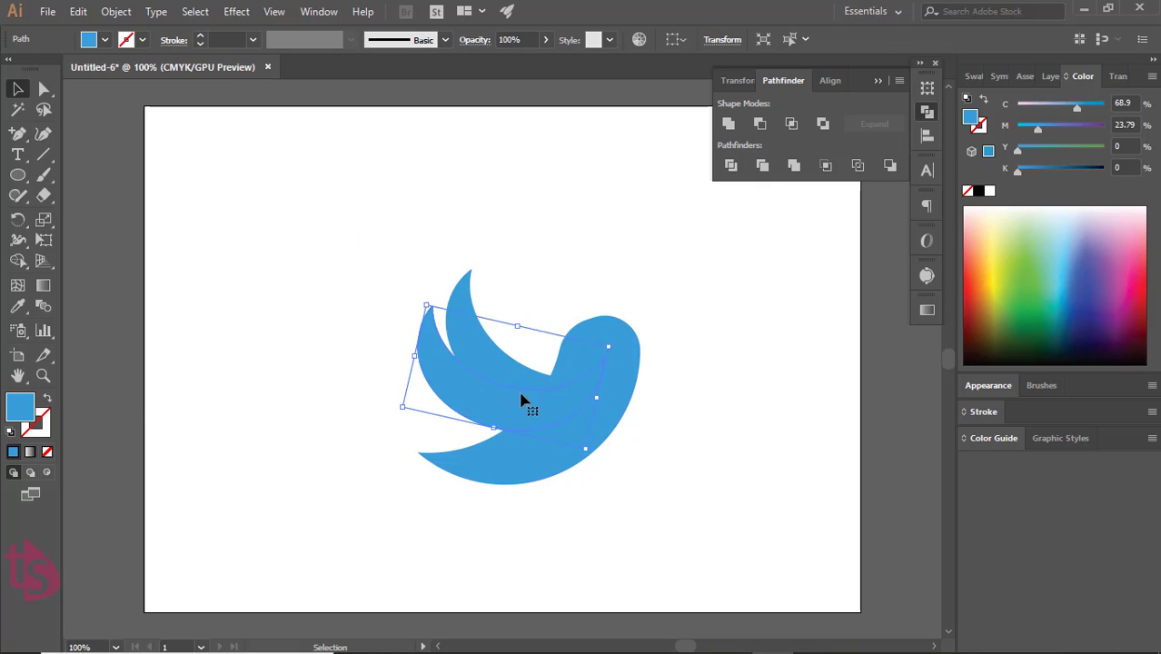
left_click_drag(453, 385, 418, 390)
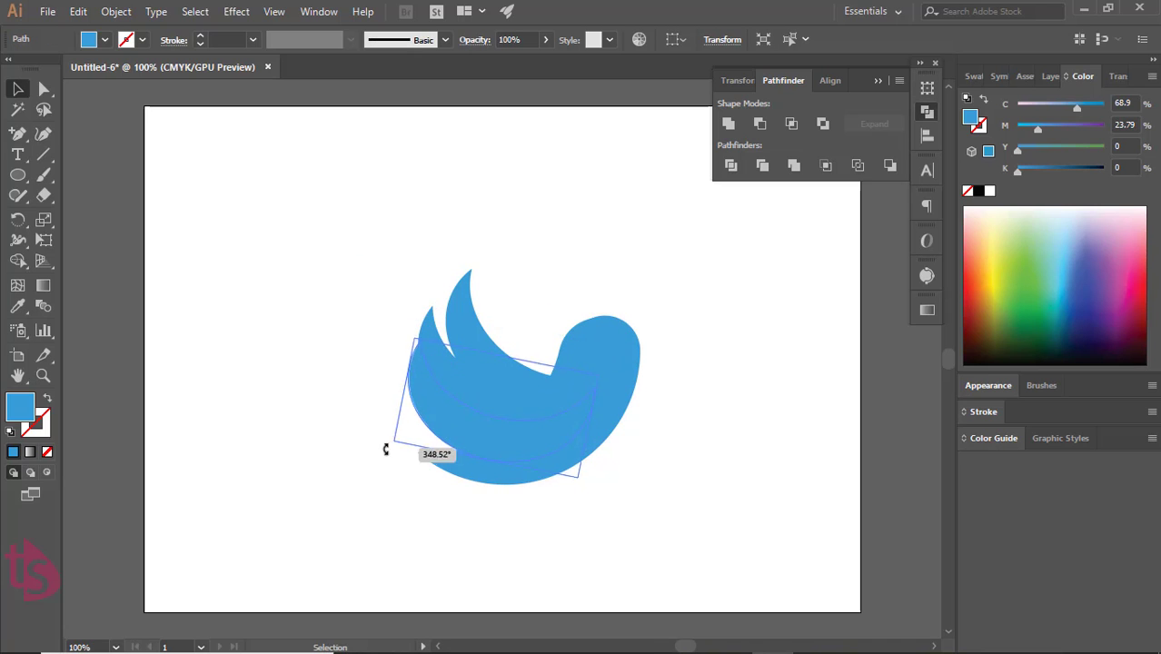
left_click_drag(385, 449, 400, 418)
left_click_drag(536, 454, 505, 443)
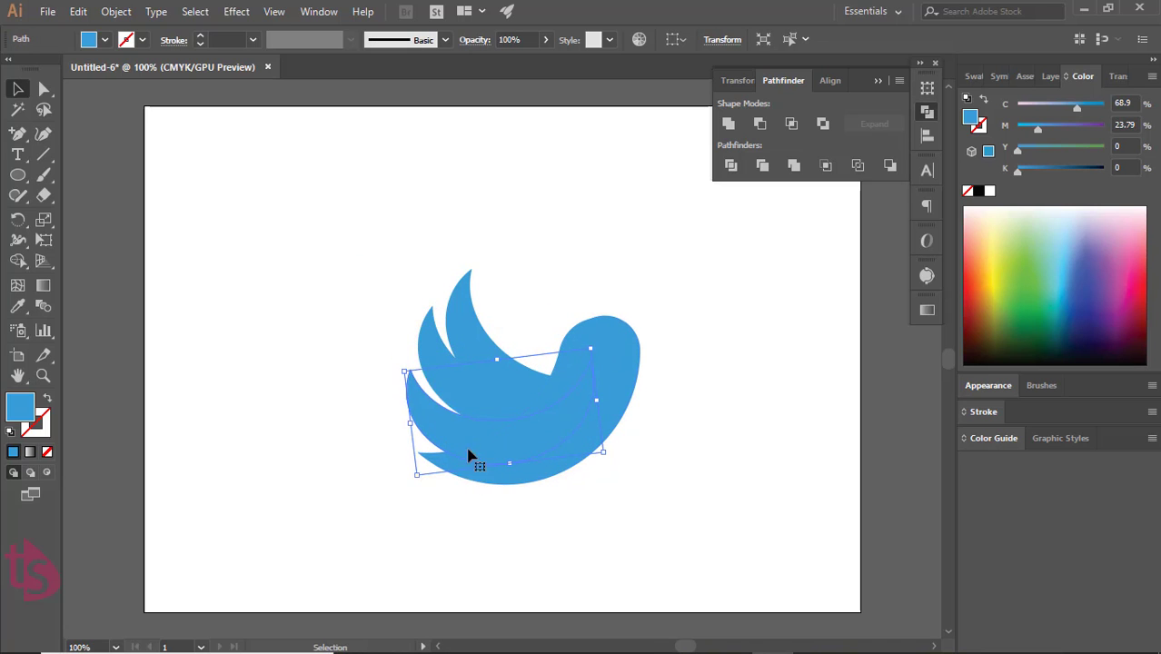
left_click_drag(420, 474, 428, 487)
mouse_move(526, 456)
left_mouse_down()
mouse_move(517, 374)
mouse_move(532, 385)
mouse_move(498, 406)
left_mouse_up()
- Move the wing up and left, then rotate the bird slightly clockwise
mouse_move(586, 360)
left_mouse_down()
mouse_move(440, 368)
mouse_move(474, 432)
left_mouse_up()
left_click_drag(639, 441, 640, 445)
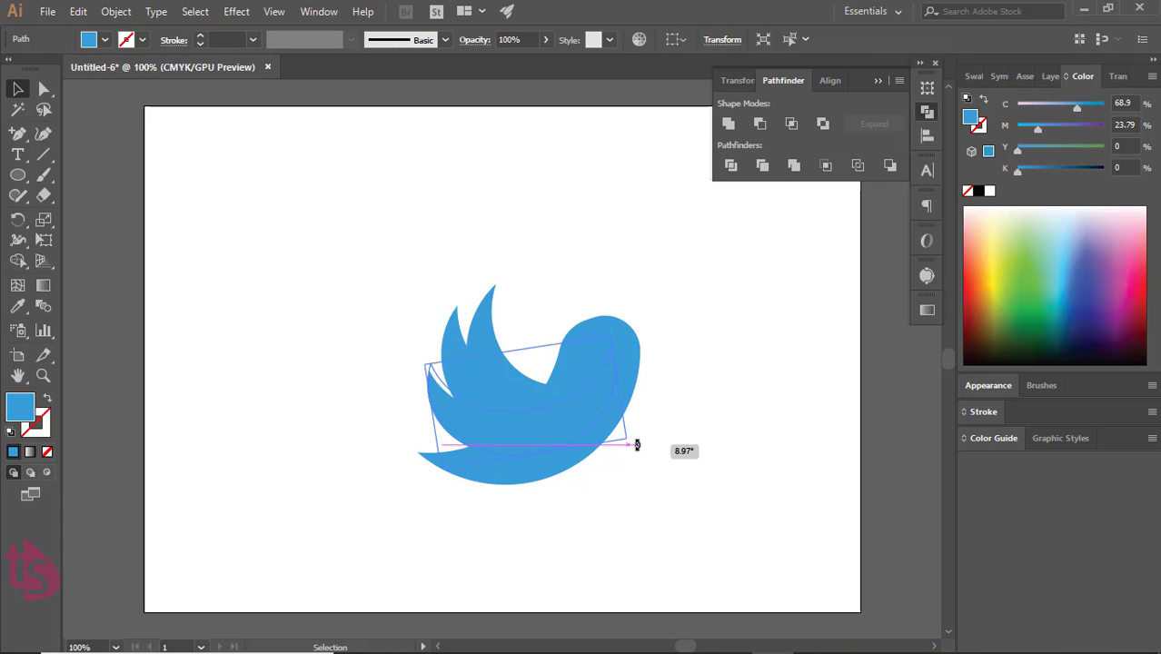
mouse_move(545, 427)
left_mouse_down()
mouse_move(515, 438)
mouse_move(467, 385)
left_mouse_up()
left_click(654, 453)
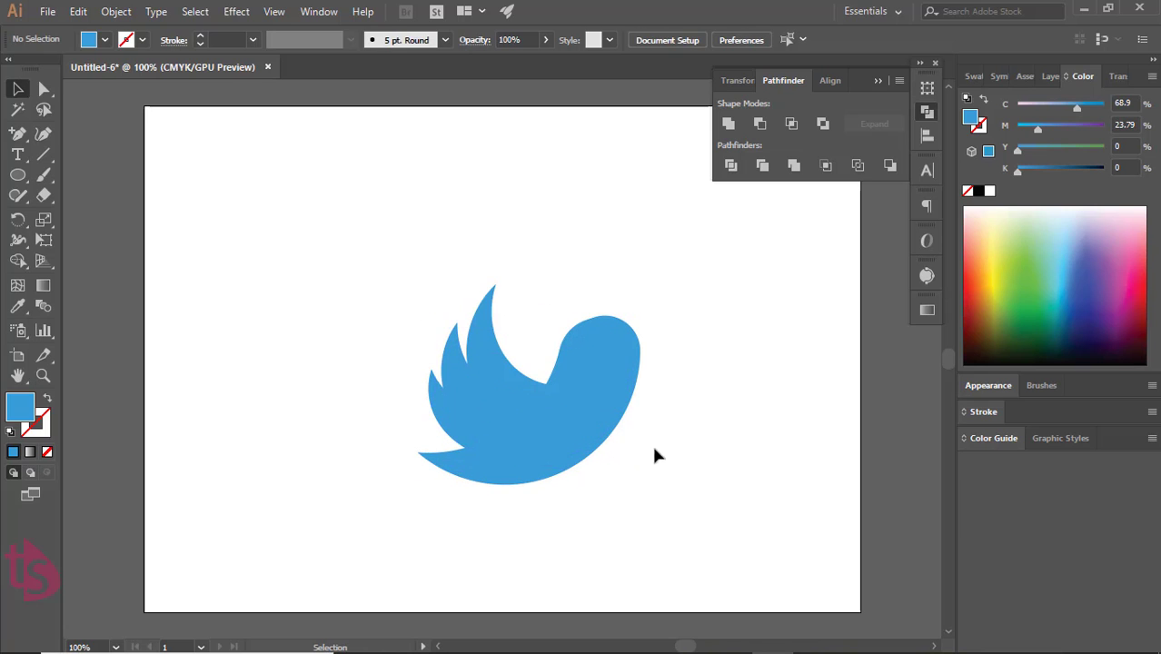
left_click(609, 408)
left_click_drag(645, 308, 641, 314)
- Raise the upper wings 12 px and rotate a bird path about 5°
left_click(641, 313)
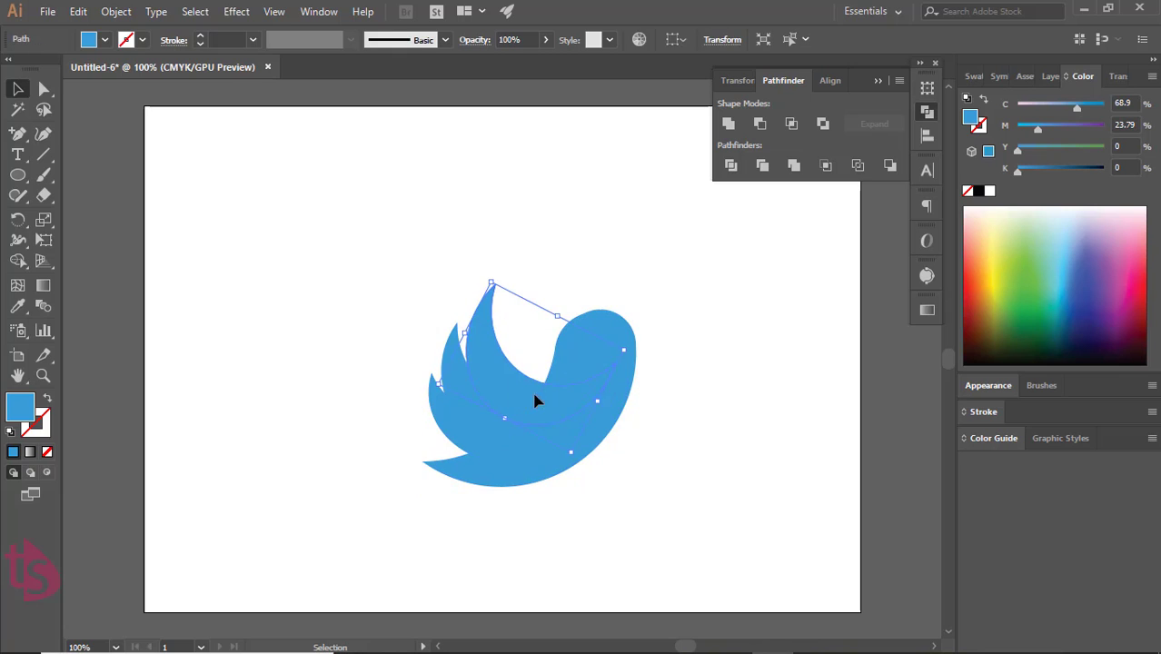
left_click(506, 424)
left_click(670, 424)
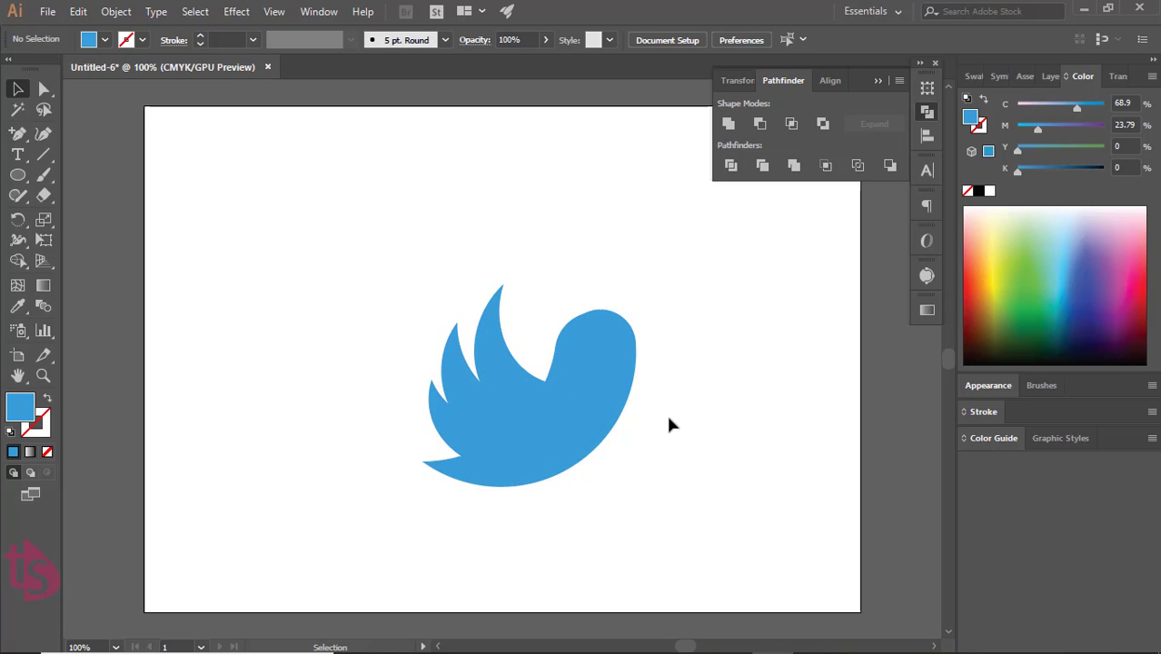
left_click_drag(481, 438, 482, 427)
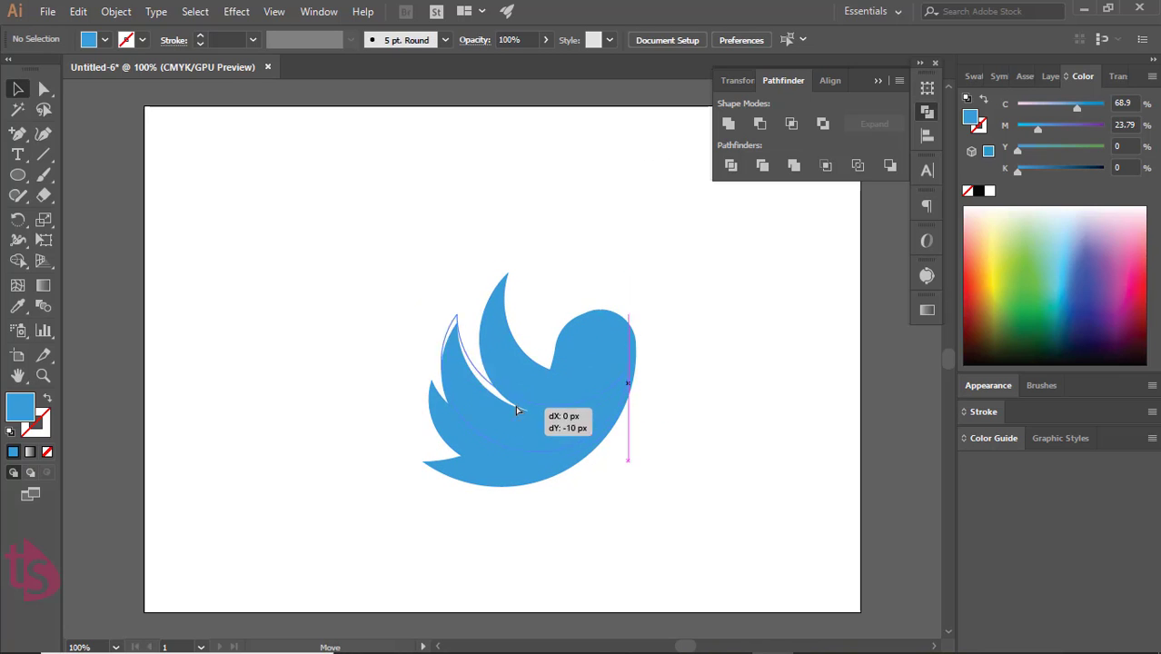
left_click(629, 376)
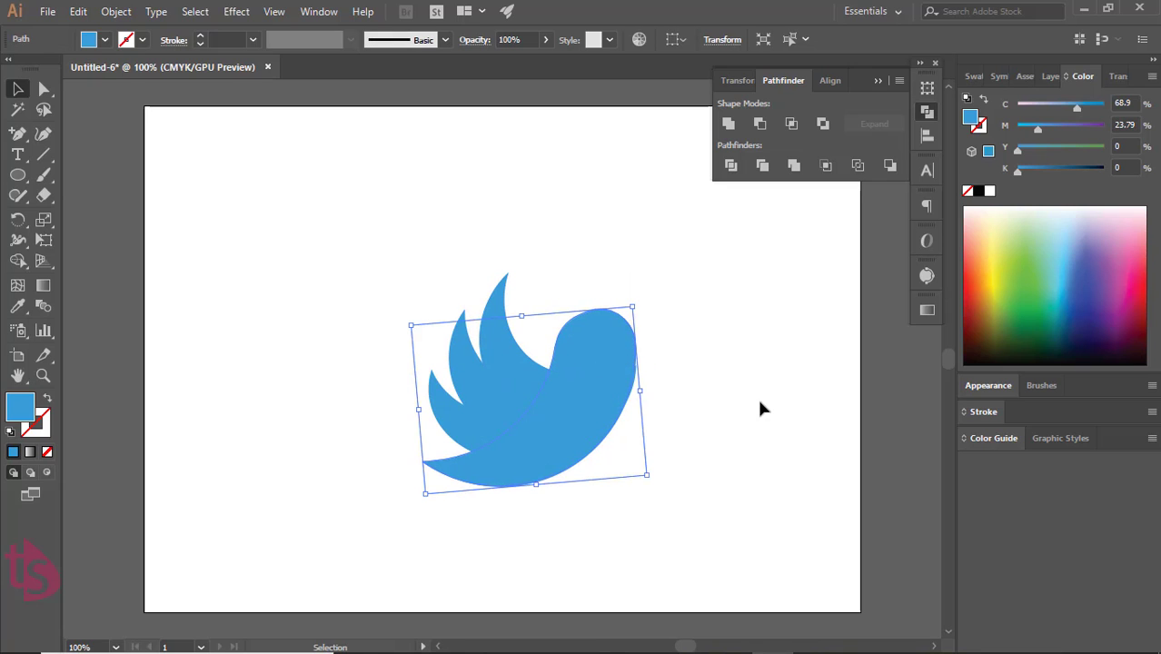
left_click(672, 464)
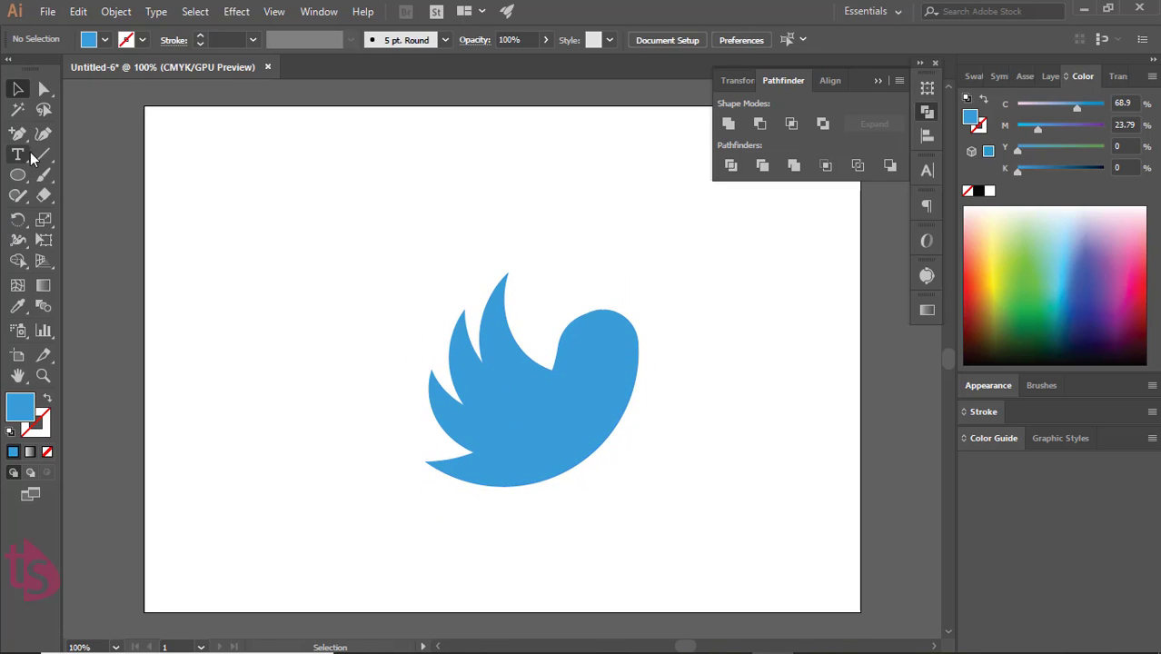
left_click(469, 443)
left_click_drag(631, 450, 638, 459)
left_click(610, 457)
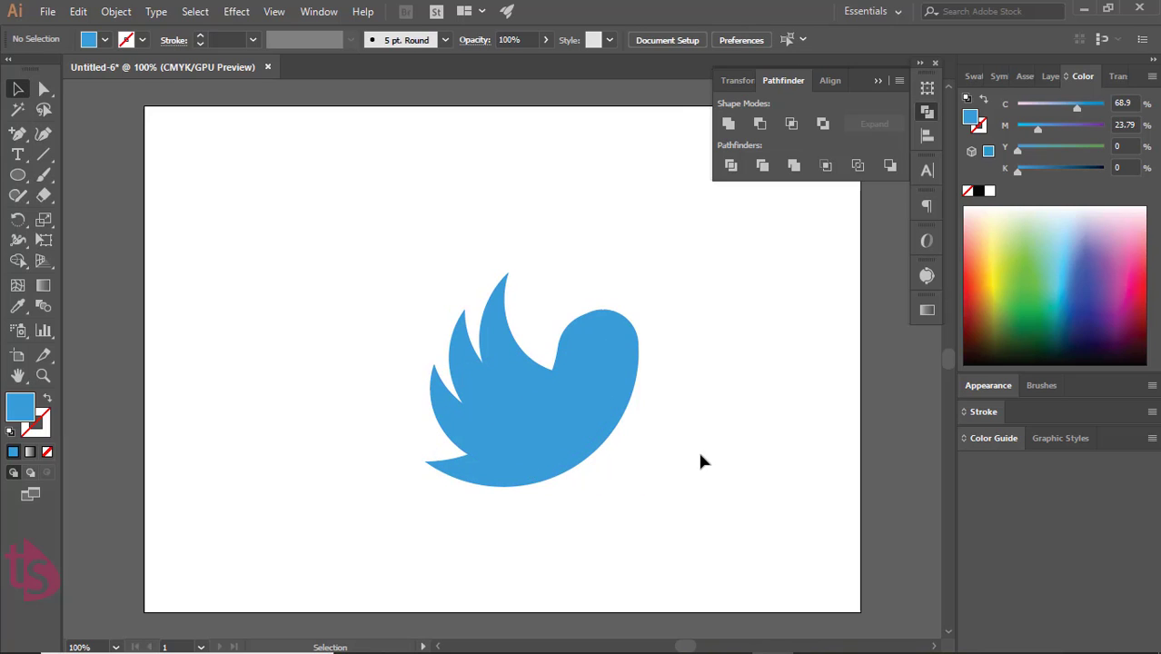
- Copy a crescent, shrink it into a tuft at the head, then select all bird parts
left_click(493, 379)
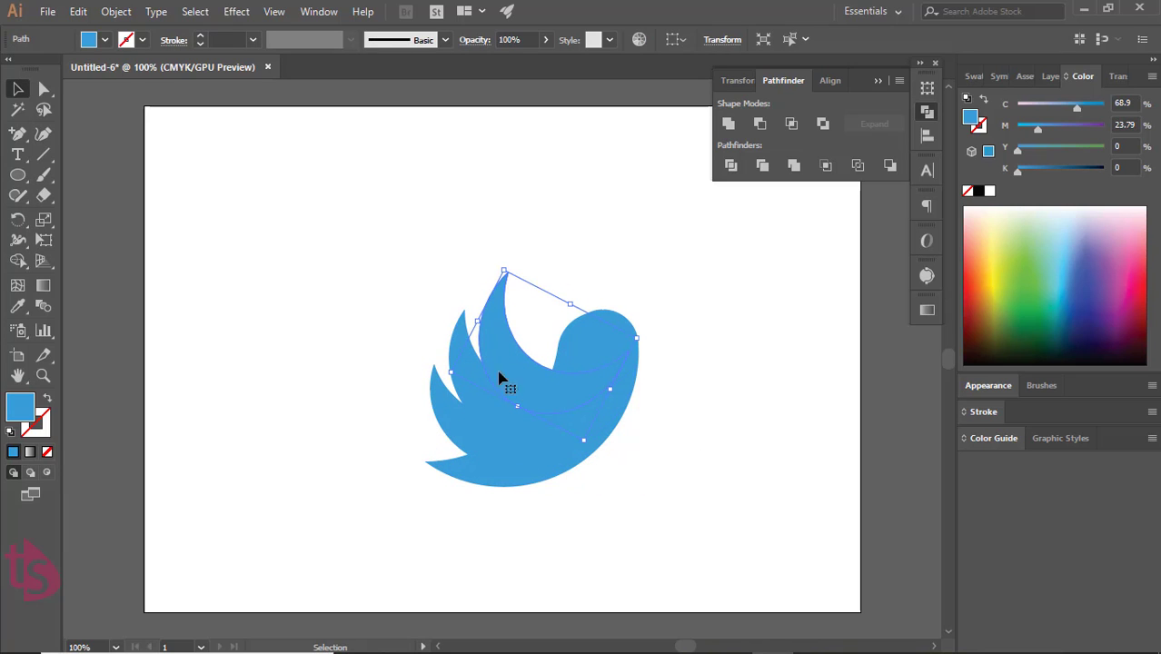
left_click(615, 262)
left_click_drag(521, 376, 539, 249)
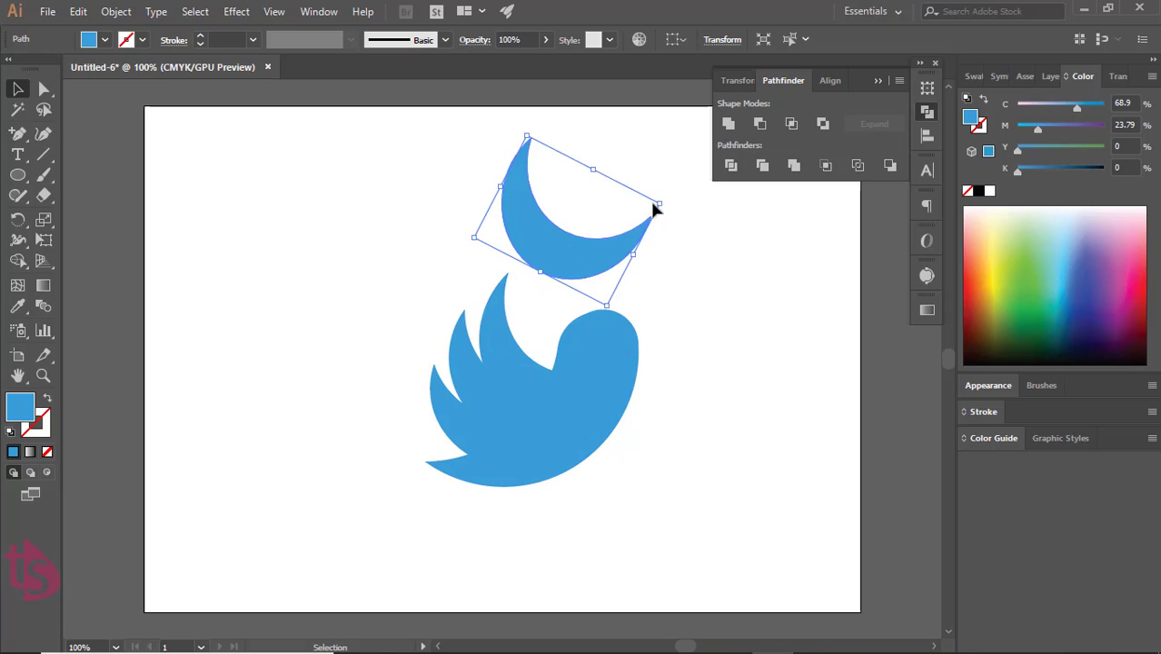
mouse_move(652, 202)
left_mouse_down()
mouse_move(552, 258)
mouse_move(502, 259)
mouse_move(715, 359)
mouse_move(714, 383)
mouse_move(648, 363)
mouse_move(648, 384)
mouse_move(678, 383)
mouse_move(641, 364)
mouse_move(669, 384)
left_mouse_up()
double_click(501, 231)
left_click(75, 93)
left_click(715, 357)
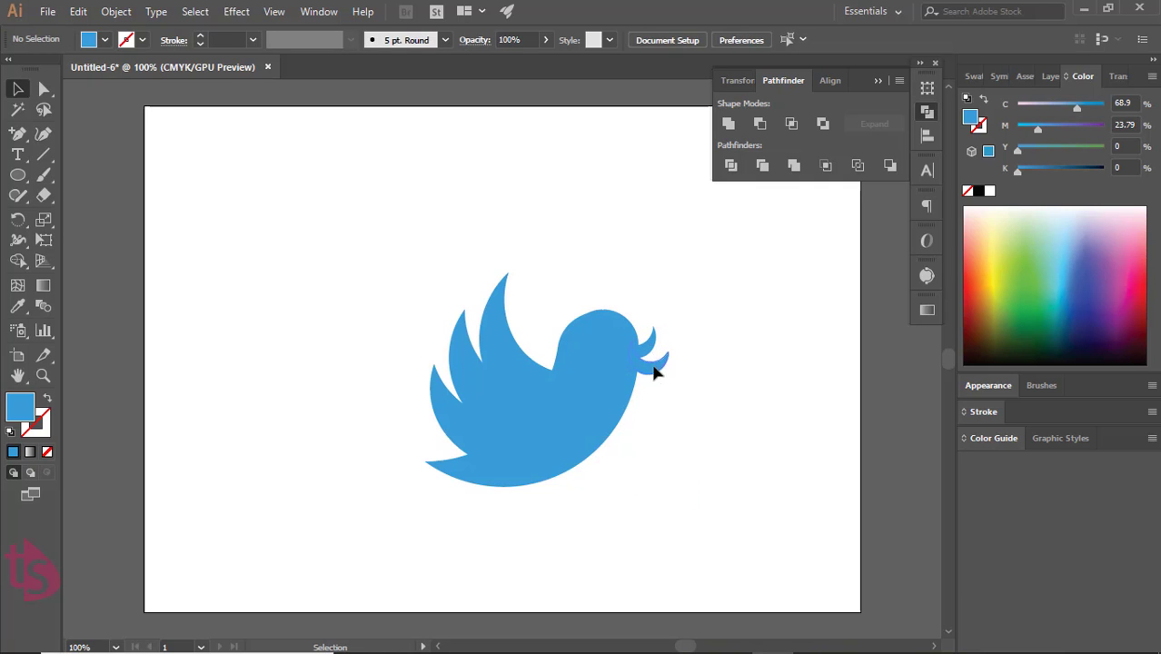
left_click_drag(262, 248, 509, 545)
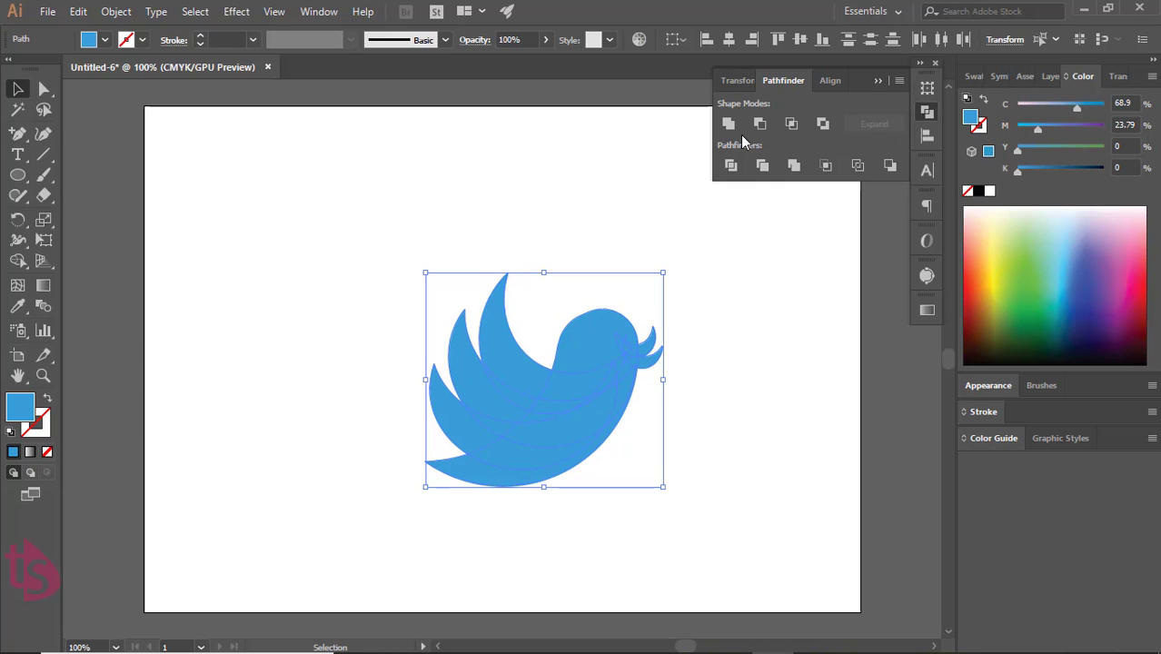
- Draw a circle around the bird and swap its fill into a blue outline stroke
left_click(722, 416)
left_click(17, 174)
left_click_drag(417, 247, 704, 545)
key("v")
left_click_drag(673, 490, 646, 491)
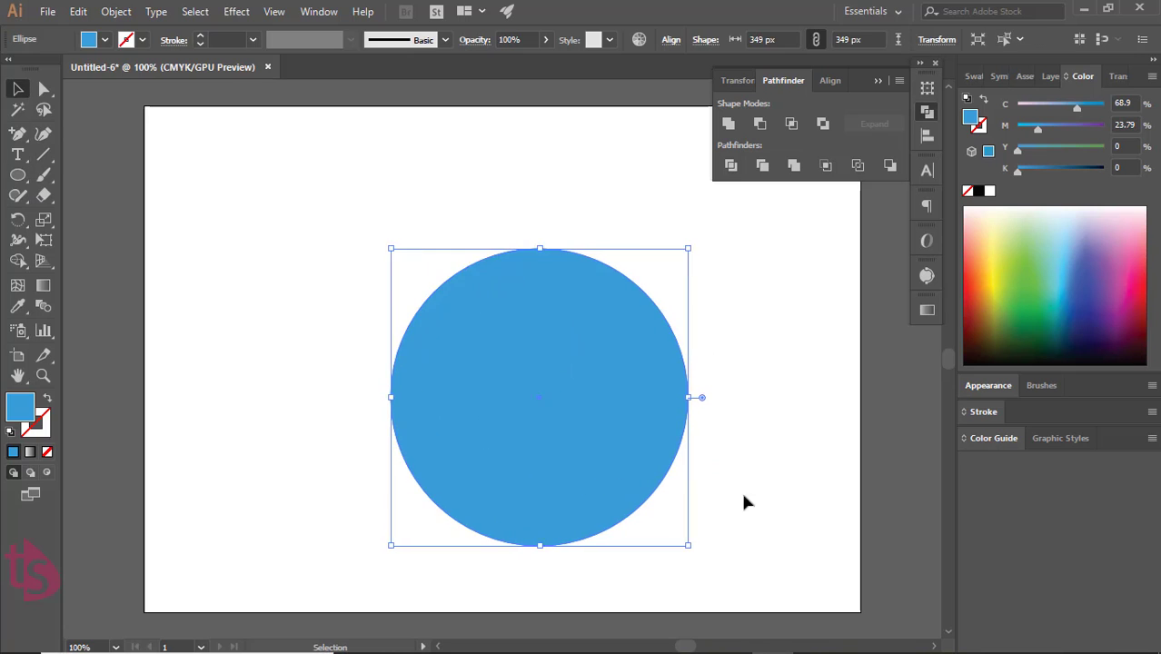
left_click(50, 401)
left_click(252, 40)
- Align the bird and ring so the bird sits vertically centred in the ring
left_click(441, 345)
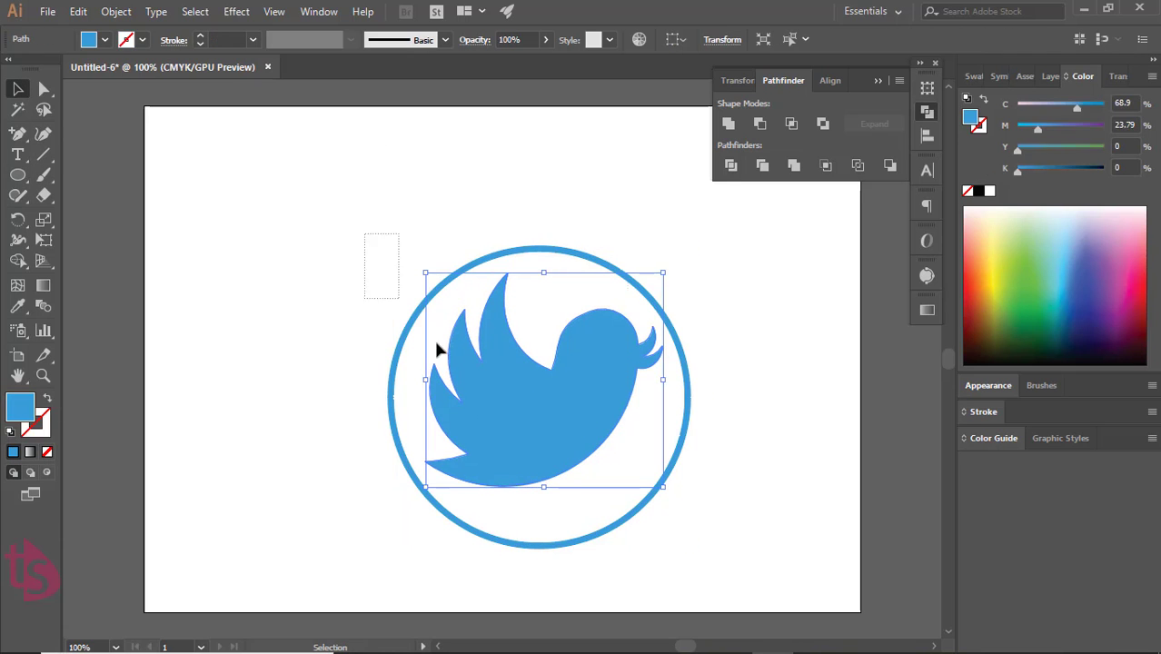
left_click(613, 271, "shift")
left_click(926, 135)
left_click(863, 123)
left_click(747, 450)
- Enlarge the ring, re-centre the bird inside it, and select both objects
left_click(627, 381)
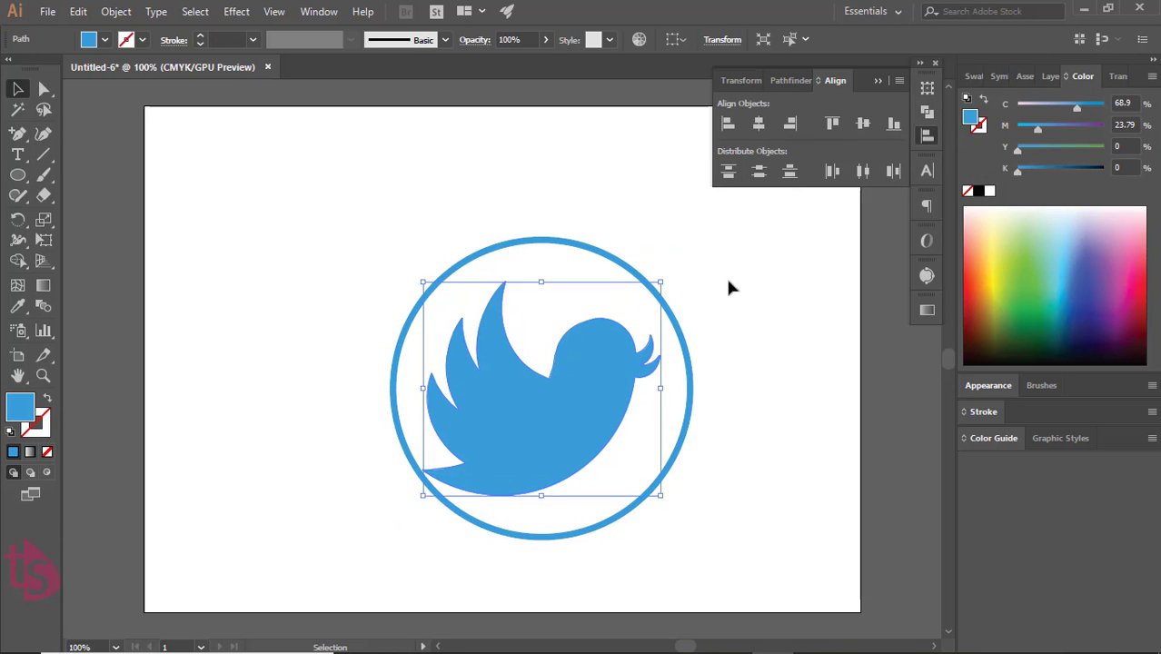
left_click(689, 400)
left_click_drag(691, 538, 718, 555)
key("ctrl+a")
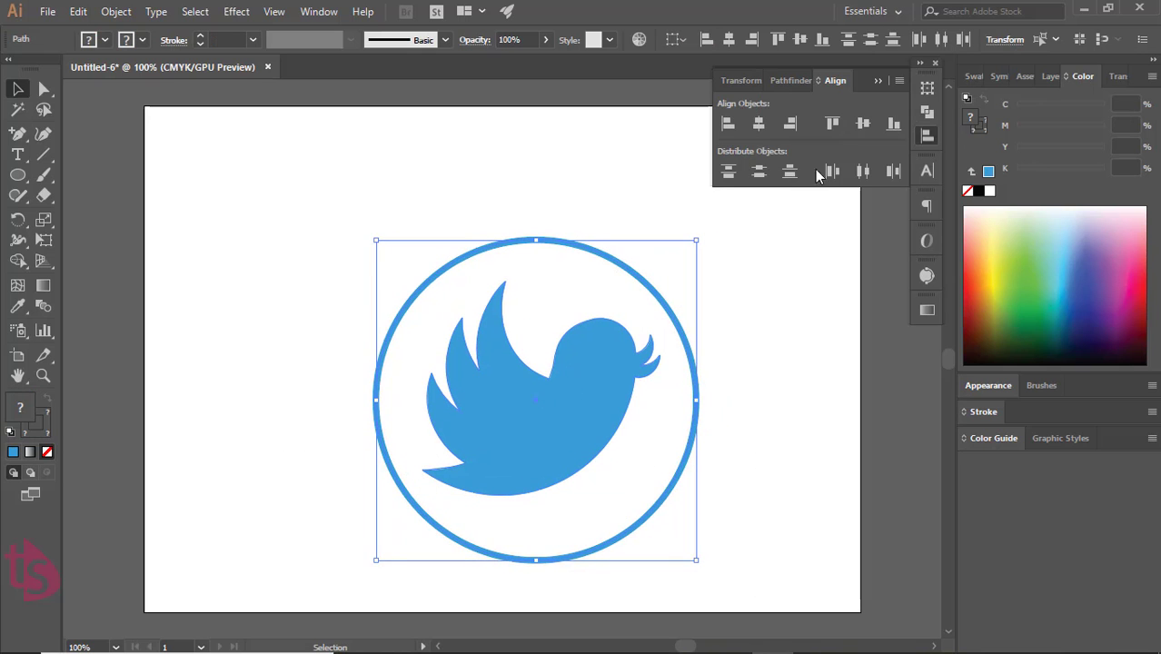
left_click(863, 123)
scroll(754, 428, "down", 3)
scroll(754, 429, "up", 3)
left_click(754, 428)
key("ctrl+a")
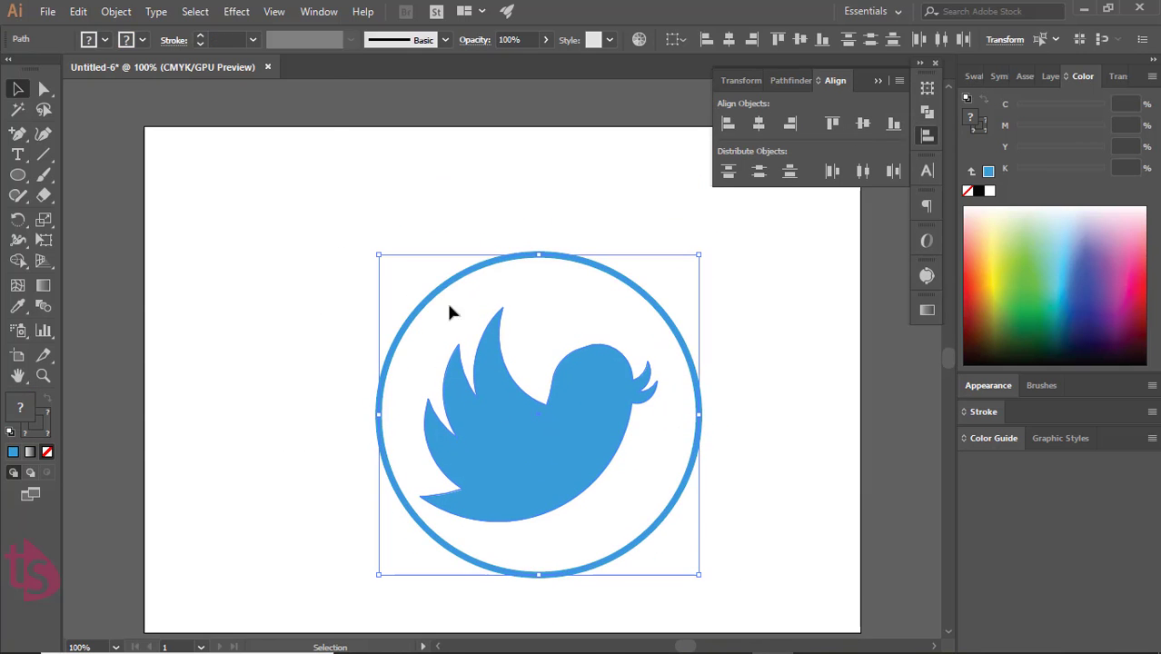
left_click(115, 11)
- Group the selected bird and blue ring with Object > Group
left_click(139, 74)
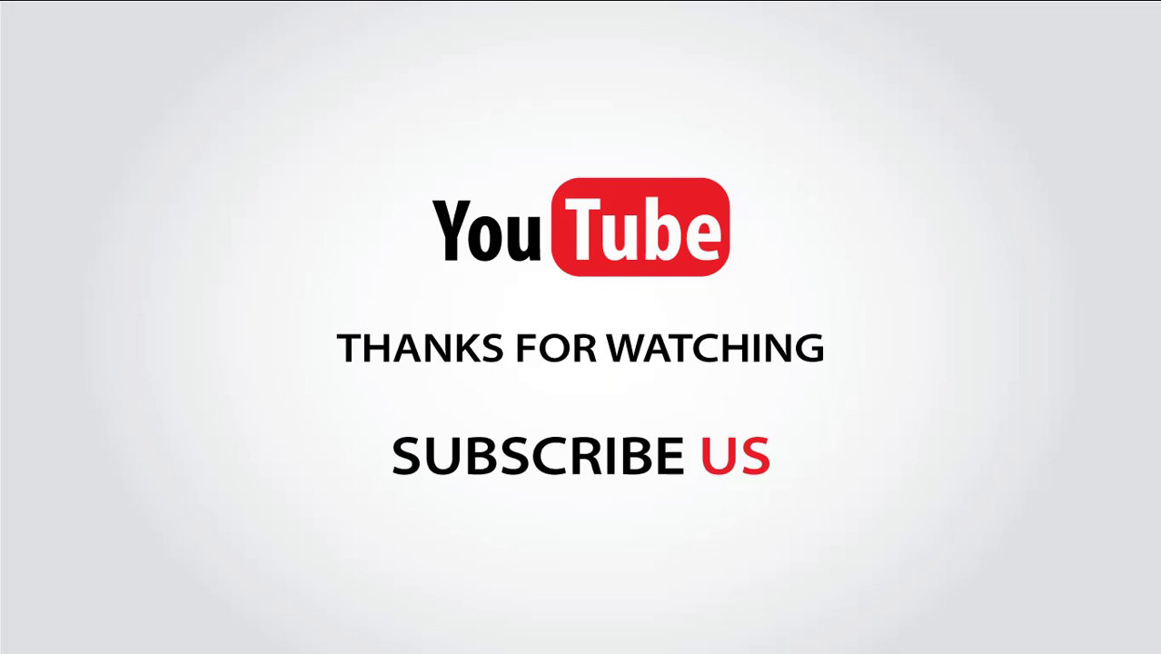